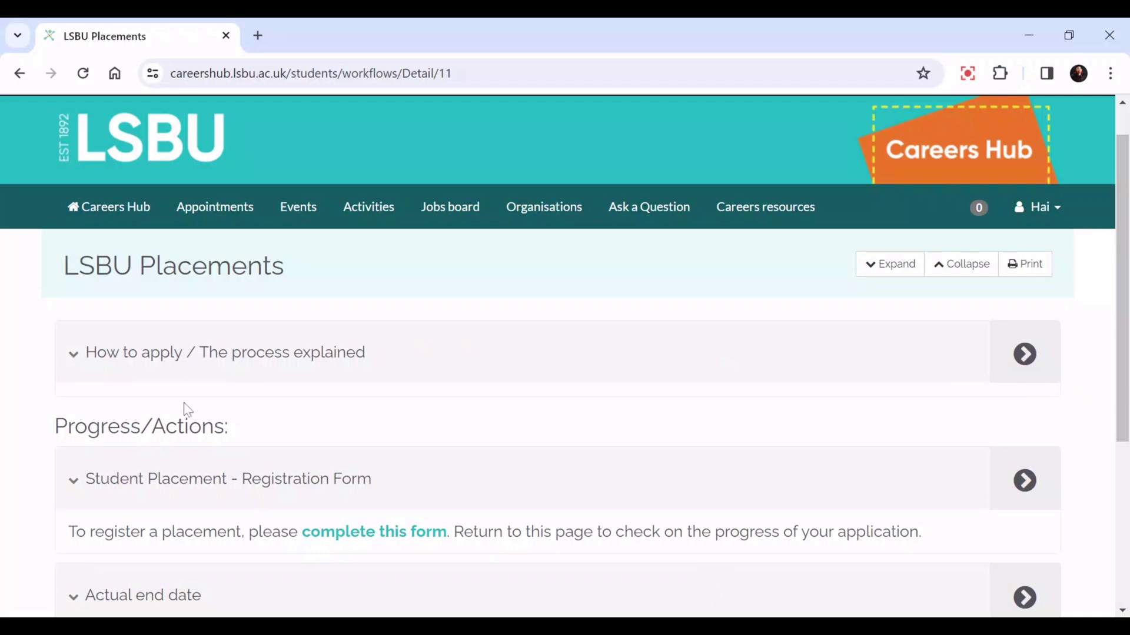
Scroll down the LSBU Placements page to the Student Placement - Registration Form link.
{"action": "scroll", "coordinate": [181, 406], "scroll_direction": "down", "scroll_amount": 3}
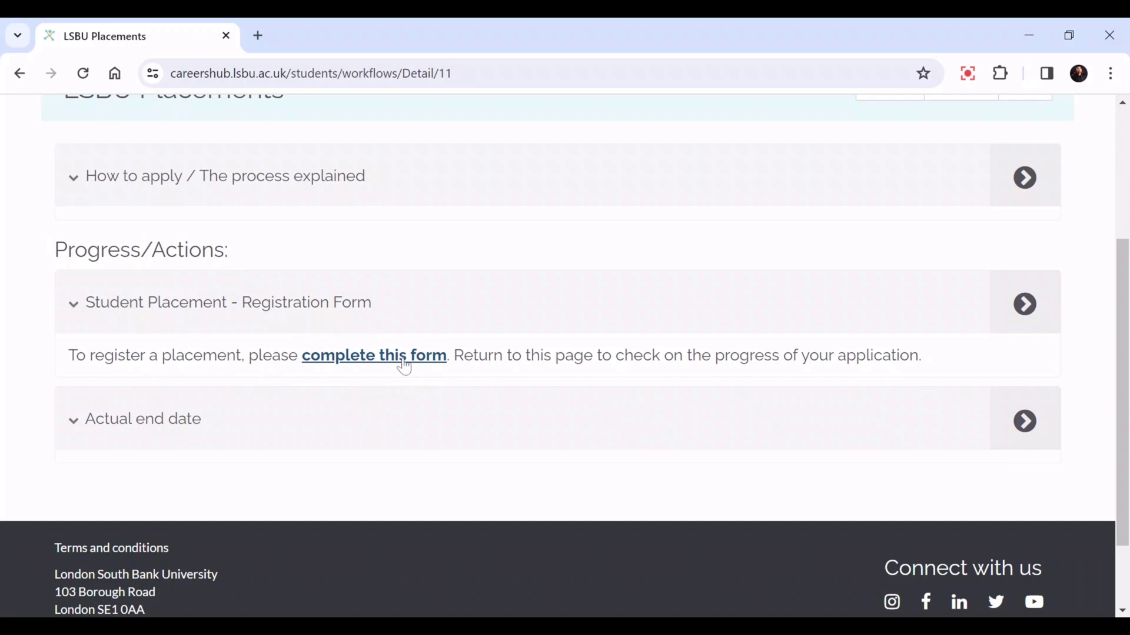
Open the placement registration form via 'complete this form' and scroll down to the school question.
{"action": "left_click", "coordinate": [355, 357]}
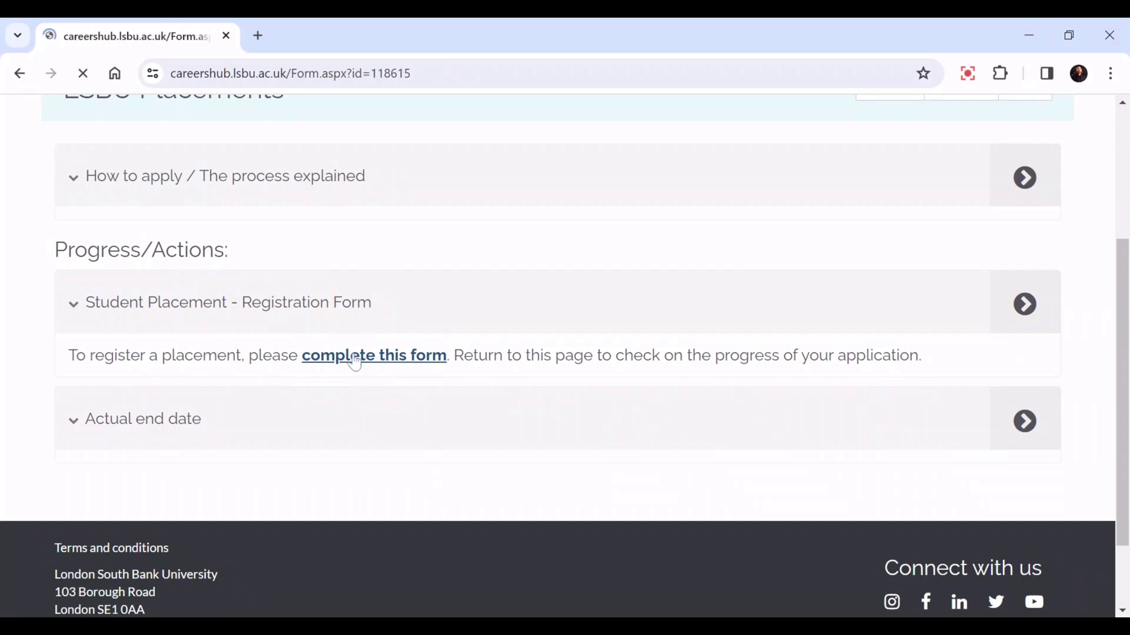
{"action": "scroll", "coordinate": [294, 356], "scroll_direction": "down", "scroll_amount": 1}
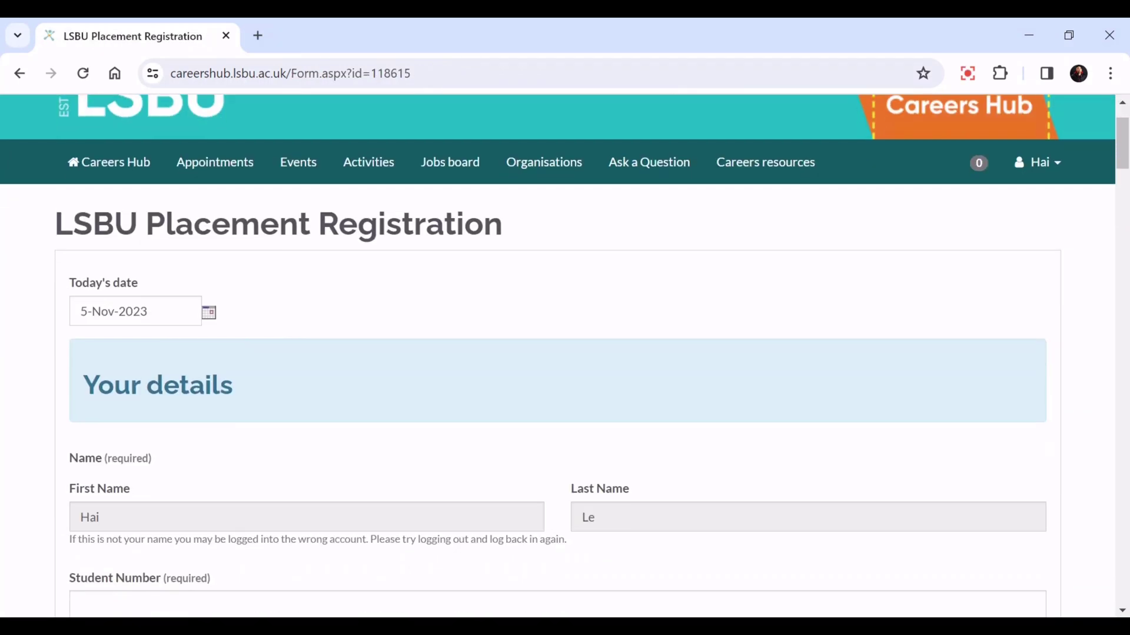
{"action": "scroll", "coordinate": [176, 325], "scroll_direction": "down", "scroll_amount": 3}
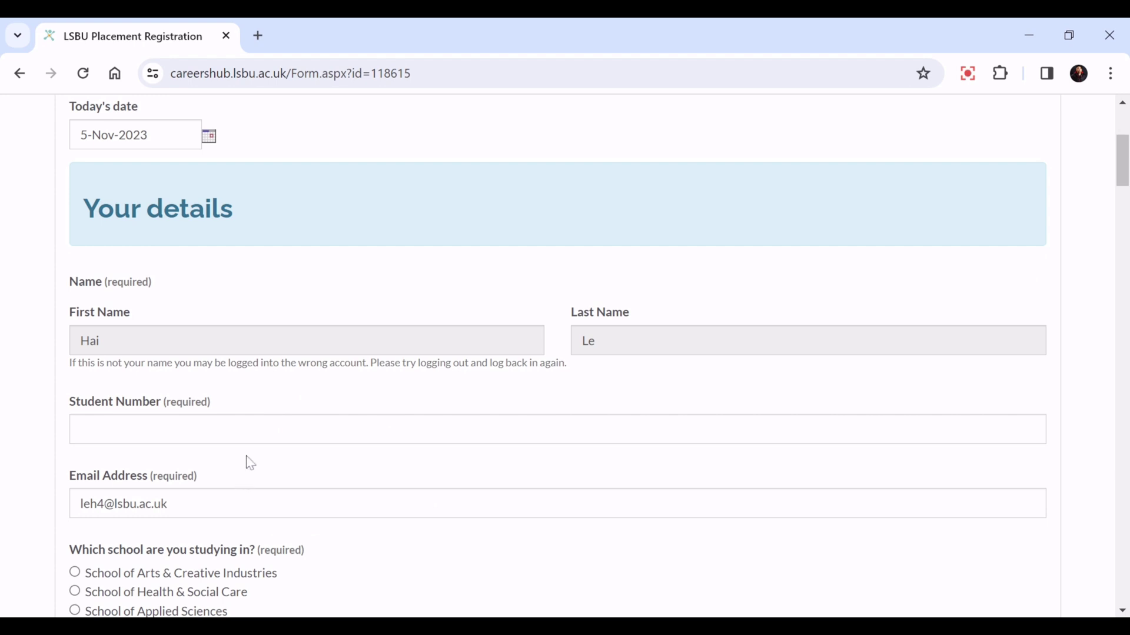
{"action": "scroll", "coordinate": [265, 408], "scroll_direction": "down", "scroll_amount": 5}
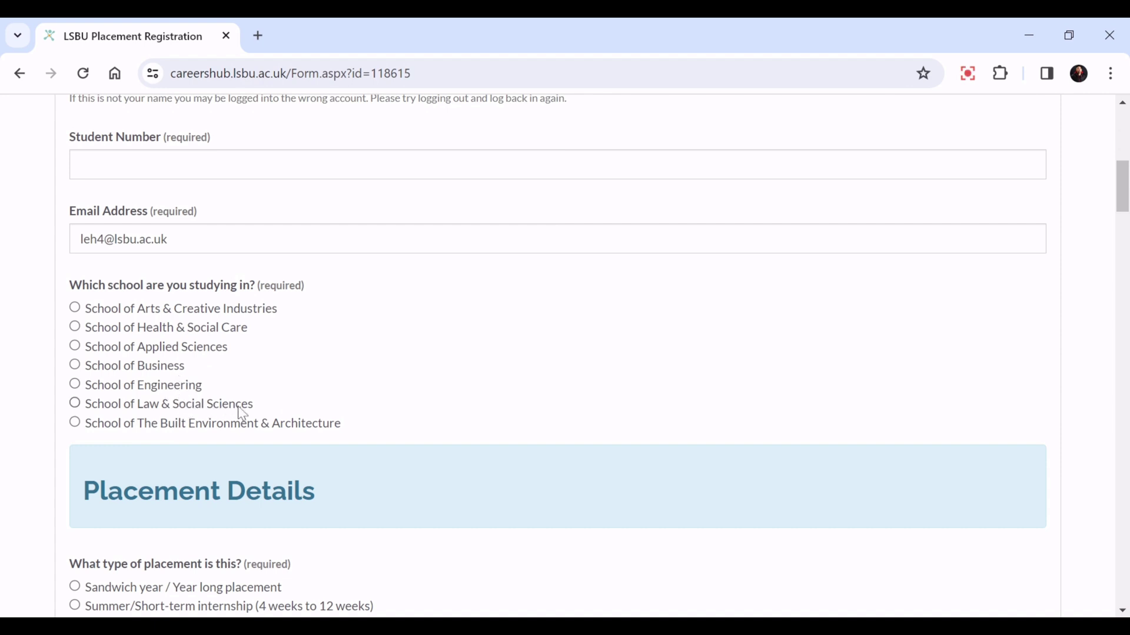
Set the student's school to School of Business.
{"action": "left_click", "coordinate": [74, 366]}
{"action": "scroll", "coordinate": [177, 379], "scroll_direction": "down", "scroll_amount": 2}
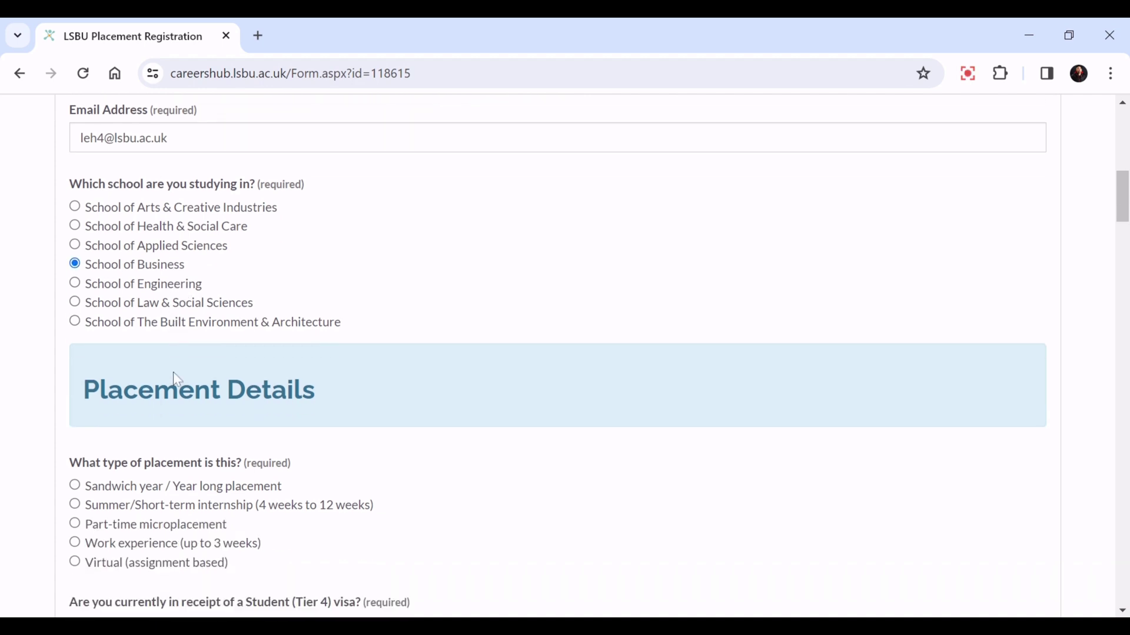
{"action": "scroll", "coordinate": [176, 380], "scroll_direction": "down", "scroll_amount": 3}
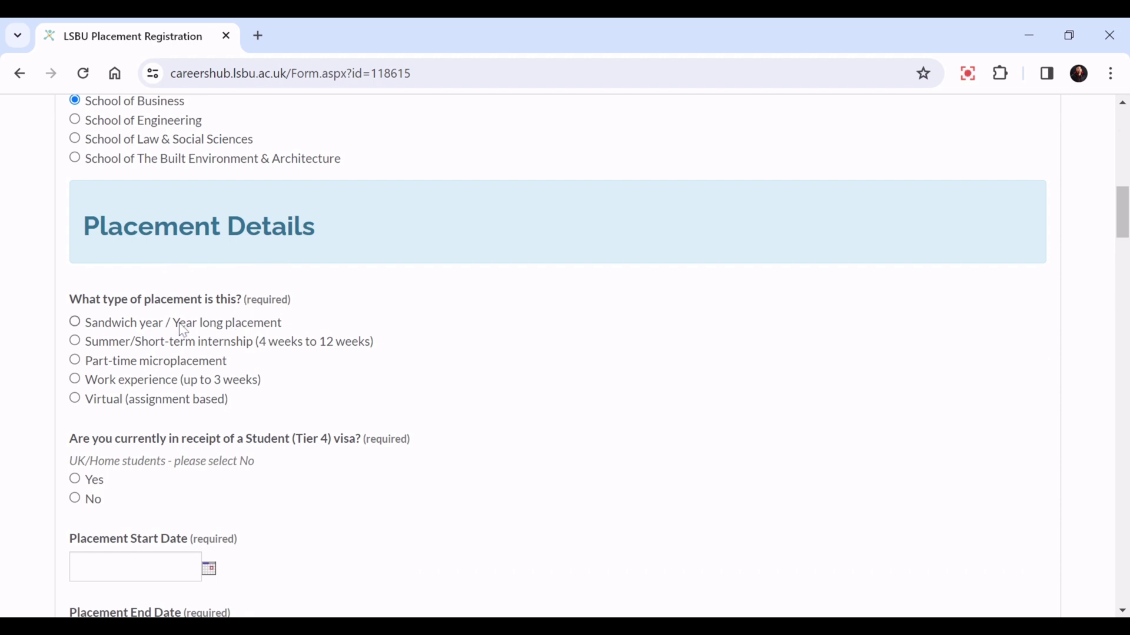
Preview each placement type, finishing on Sandwich year / Year long placement.
{"action": "left_click", "coordinate": [75, 322]}
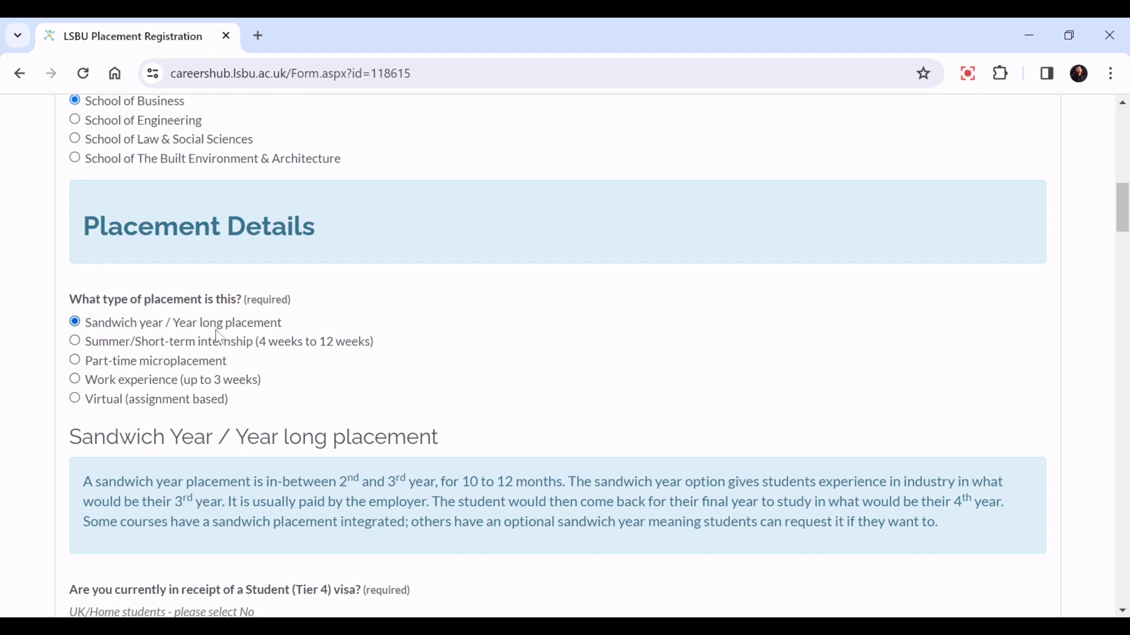
{"action": "left_click", "coordinate": [74, 341]}
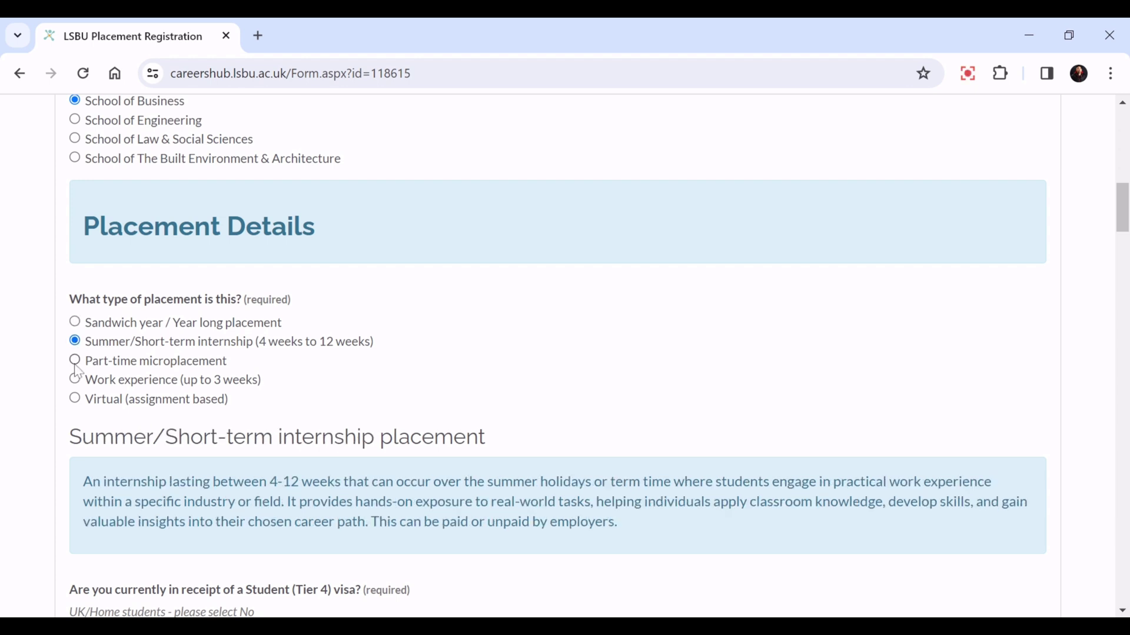
{"action": "left_click", "coordinate": [77, 362]}
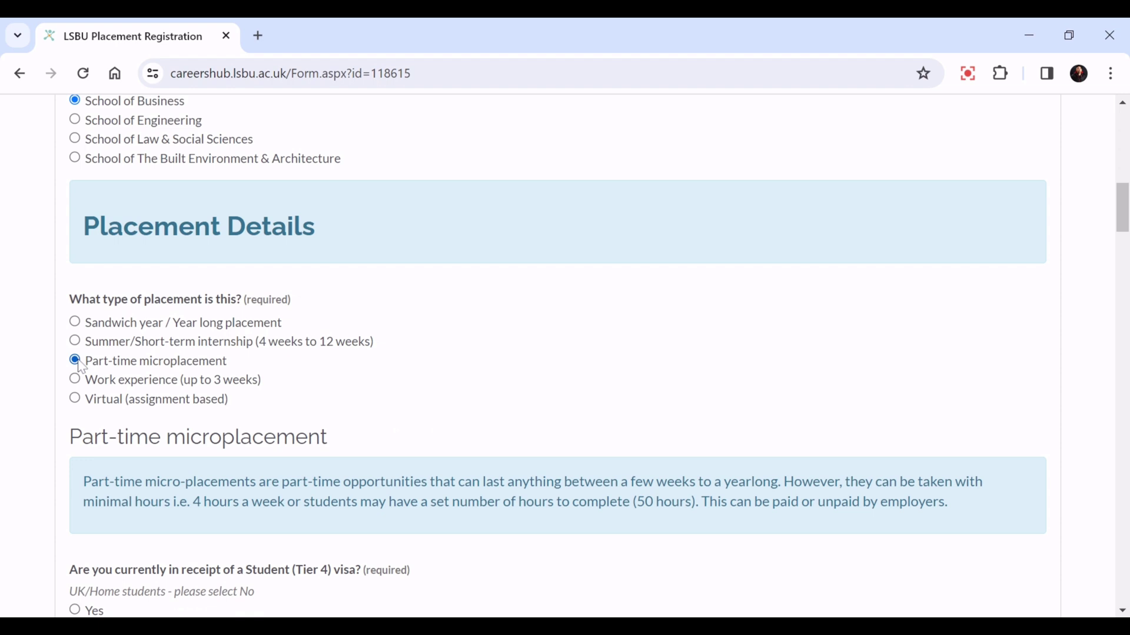
{"action": "left_click", "coordinate": [76, 382]}
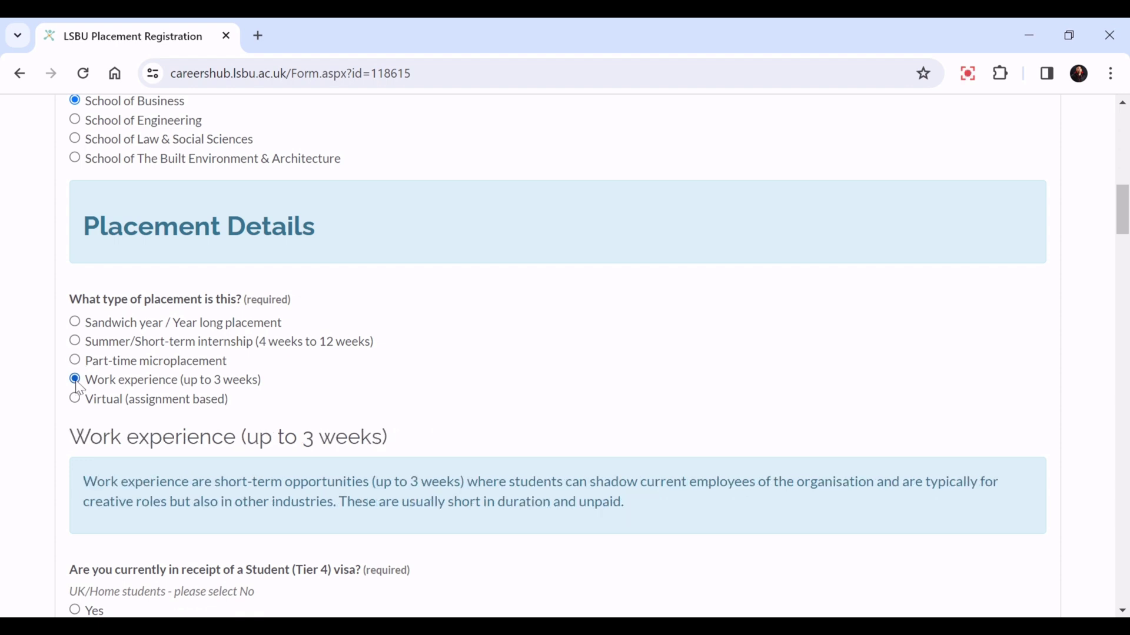
{"action": "left_click", "coordinate": [75, 400]}
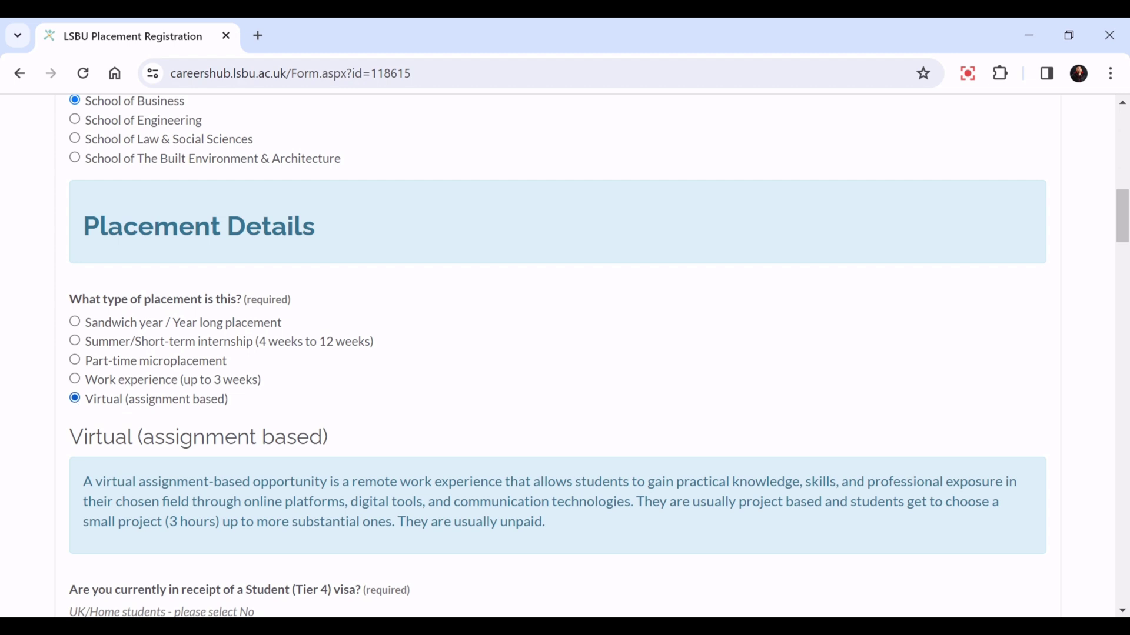
{"action": "left_click", "coordinate": [74, 322]}
{"action": "scroll", "coordinate": [240, 414], "scroll_direction": "down", "scroll_amount": 3}
{"action": "scroll", "coordinate": [241, 414], "scroll_direction": "down", "scroll_amount": 3}
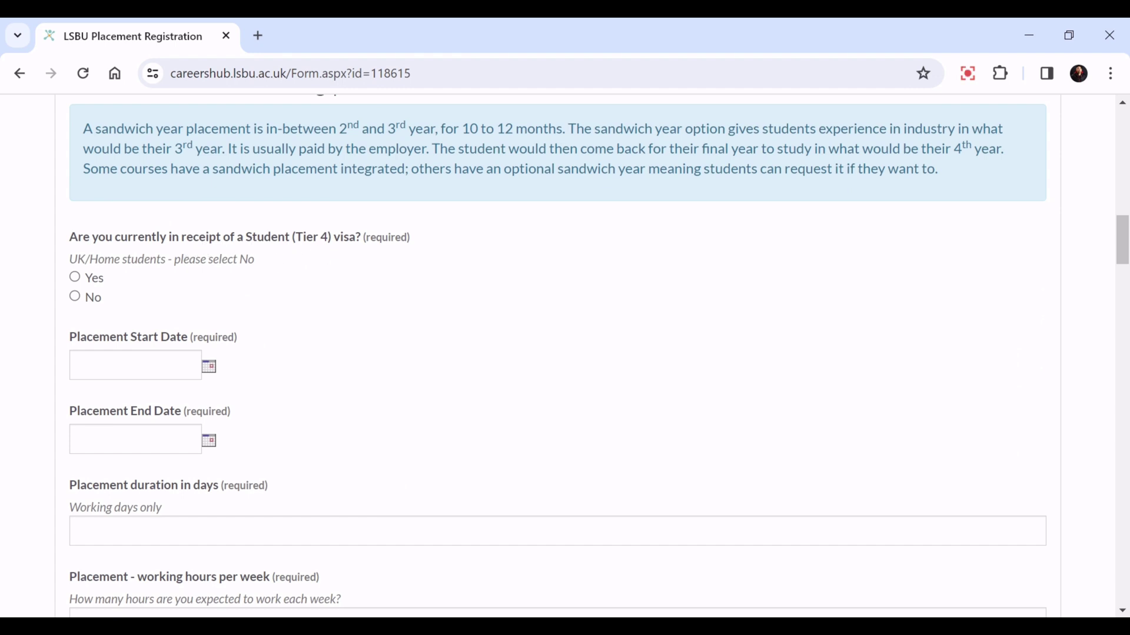
Answer Yes to the Student (Tier 4) visa question.
{"action": "left_click", "coordinate": [76, 298]}
{"action": "left_click", "coordinate": [75, 278]}
{"action": "scroll", "coordinate": [262, 290], "scroll_direction": "down", "scroll_amount": 2}
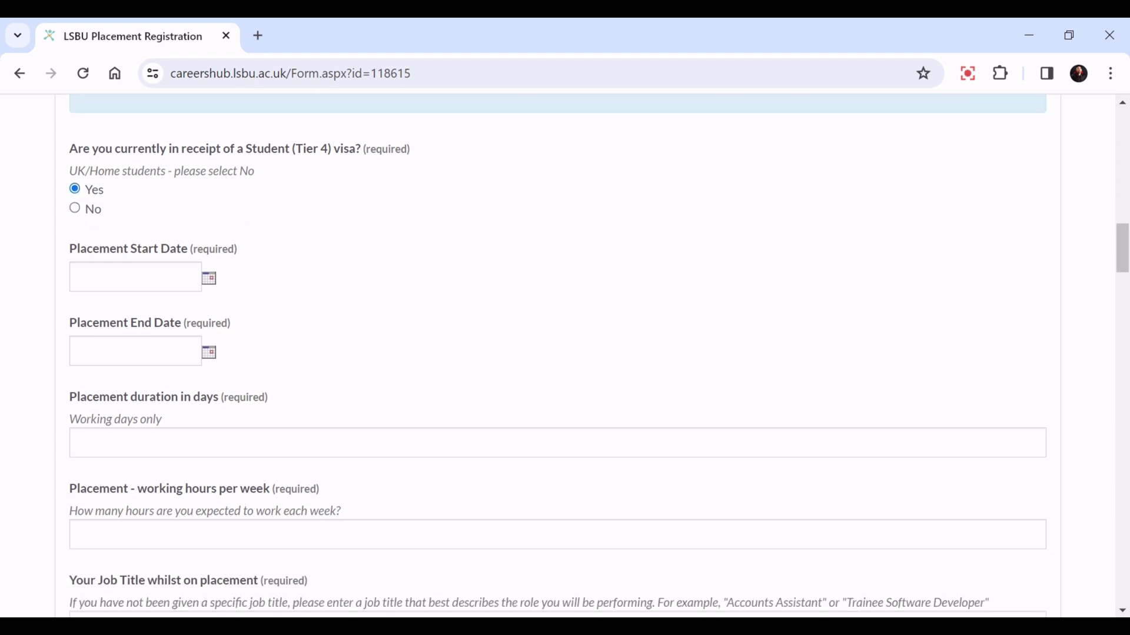
Check the Start Date and End Date calendar pickers, leaving both dates empty.
{"action": "left_click", "coordinate": [217, 286]}
{"action": "left_click", "coordinate": [270, 276]}
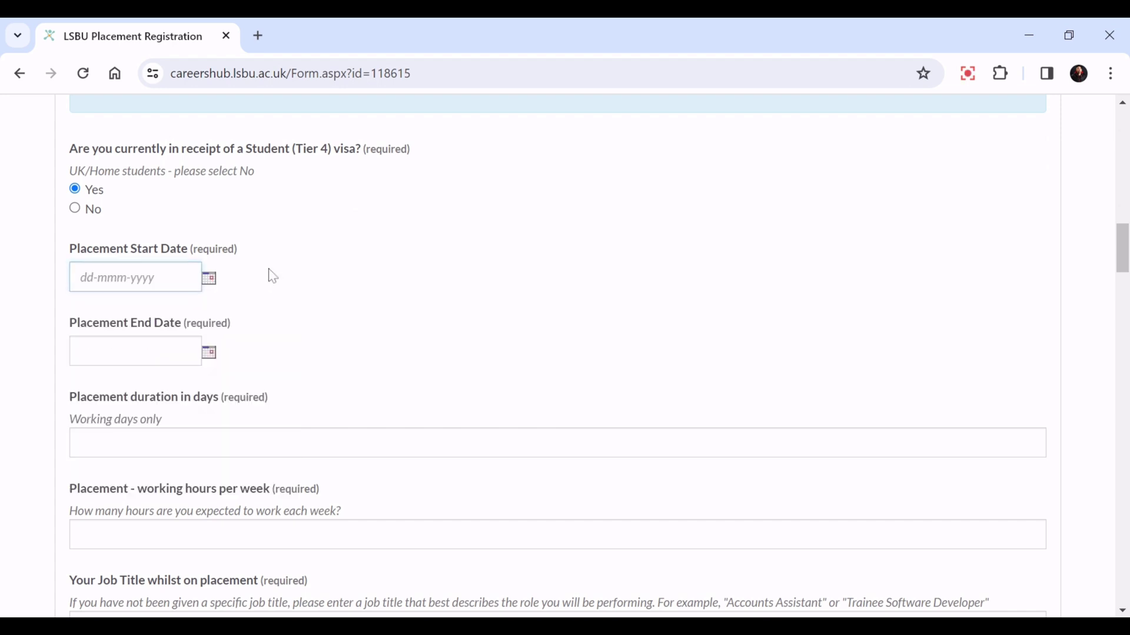
{"action": "left_click", "coordinate": [211, 353]}
{"action": "left_click", "coordinate": [239, 333]}
{"action": "scroll", "coordinate": [282, 304], "scroll_direction": "down", "scroll_amount": 3}
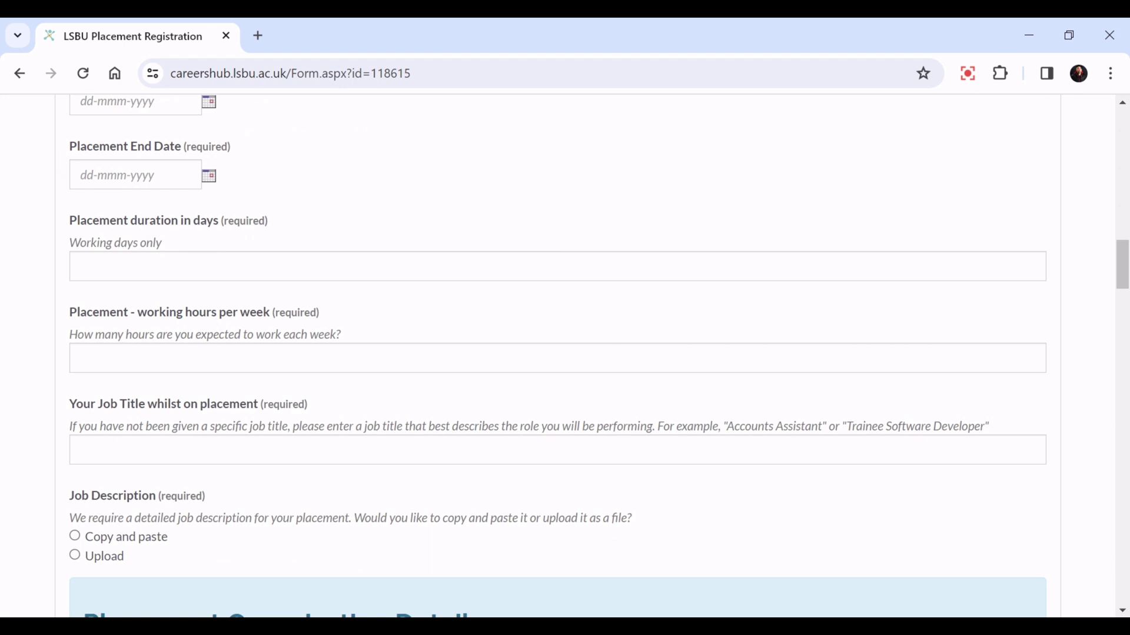
Switch the Job Description answer from 'Copy and paste' to 'Upload' and start browsing for a file.
{"action": "scroll", "coordinate": [558, 353], "scroll_direction": "down", "scroll_amount": 2}
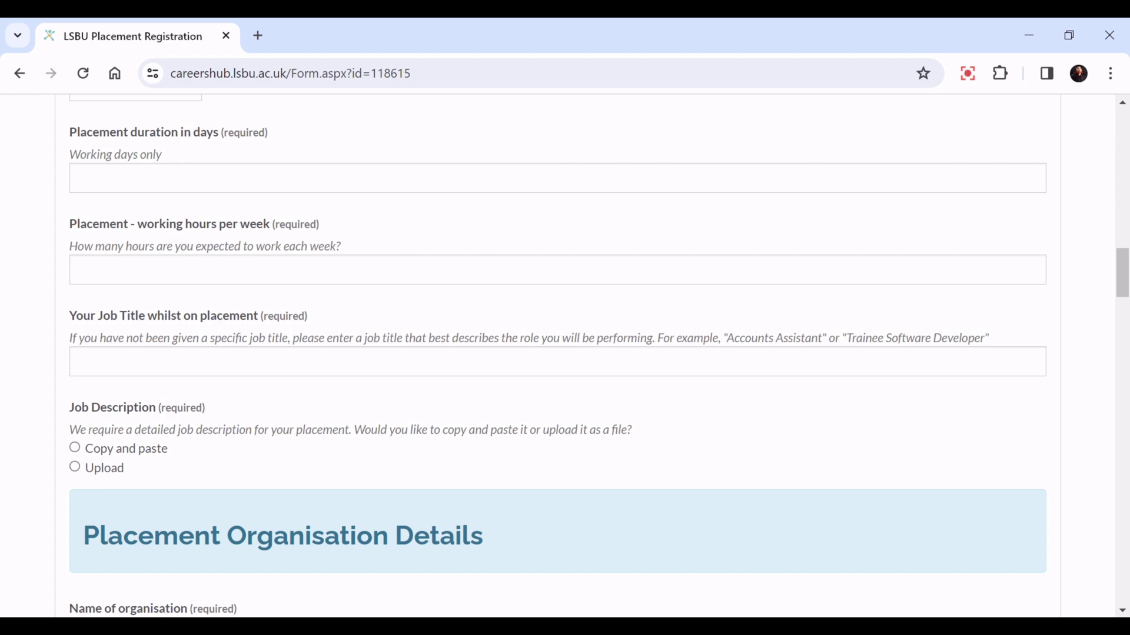
{"action": "scroll", "coordinate": [218, 265], "scroll_direction": "down", "scroll_amount": 3}
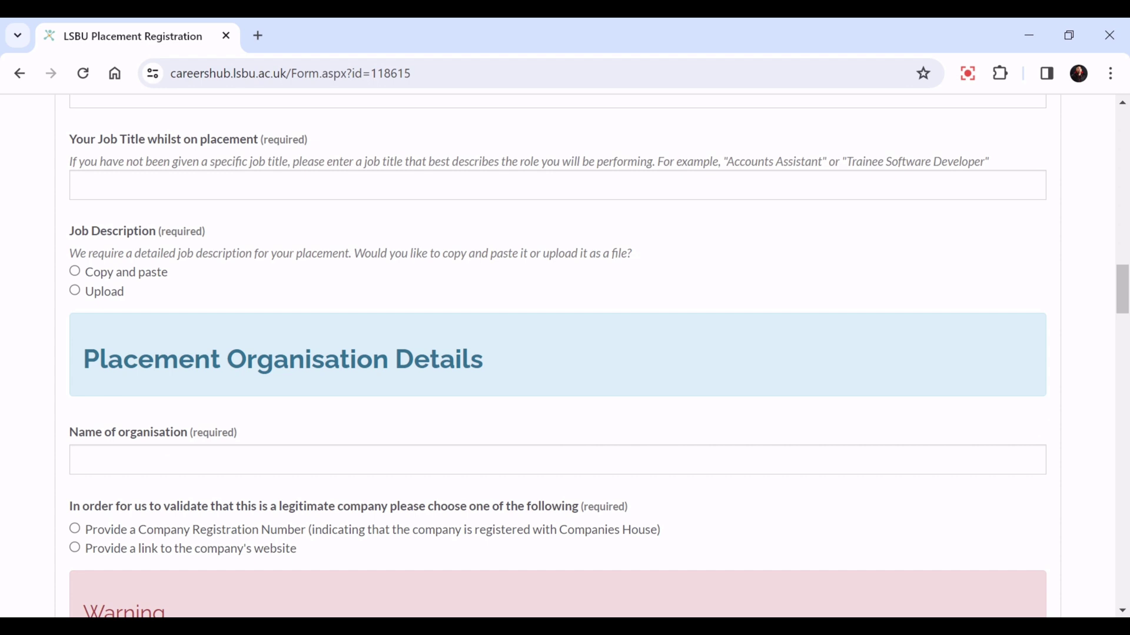
{"action": "scroll", "coordinate": [147, 177], "scroll_direction": "down", "scroll_amount": 2}
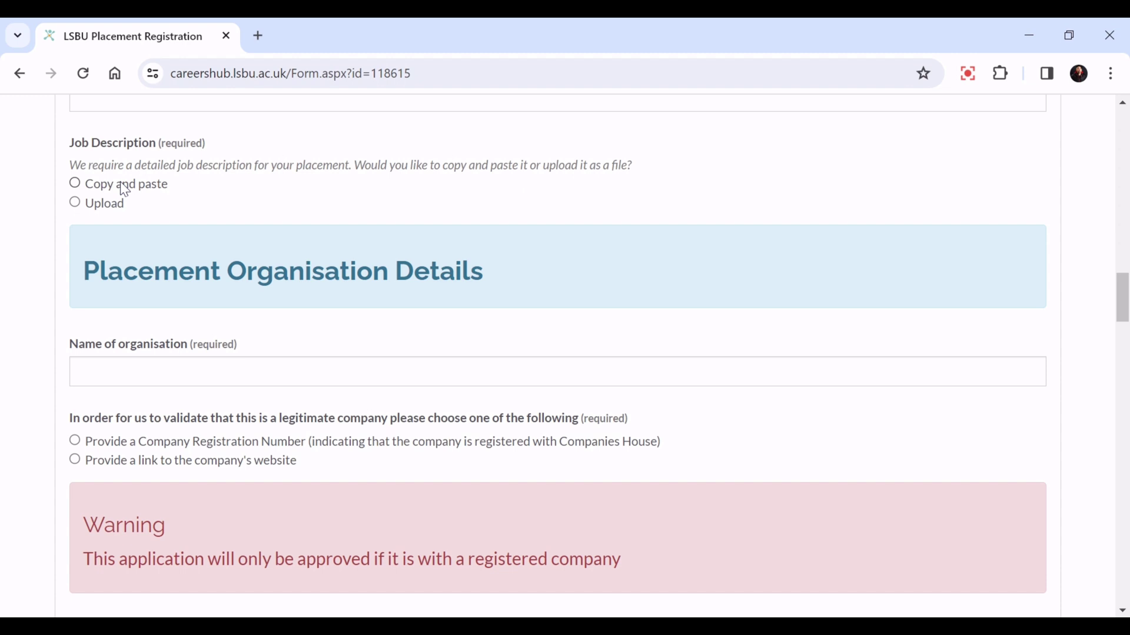
{"action": "left_click", "coordinate": [76, 185]}
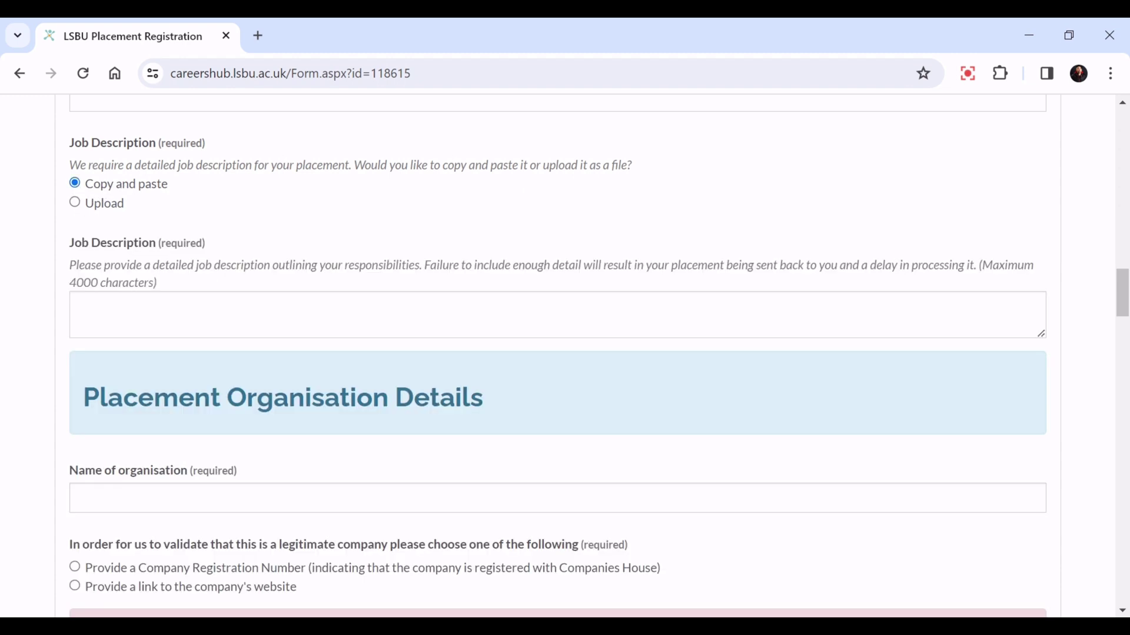
{"action": "left_click", "coordinate": [75, 203]}
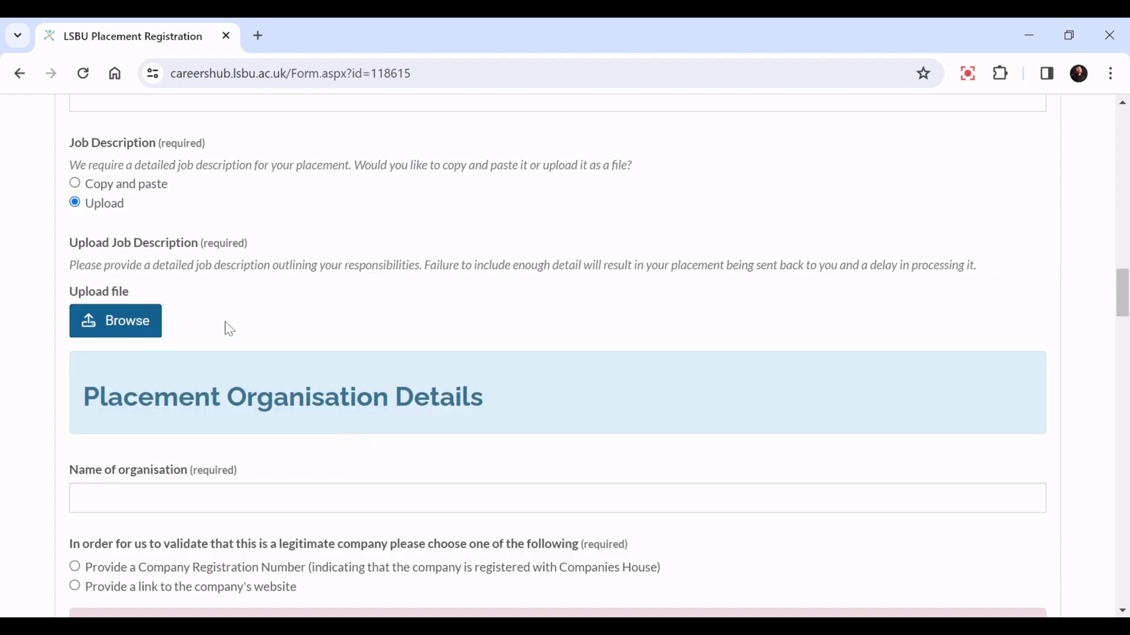
{"action": "left_click", "coordinate": [143, 325]}
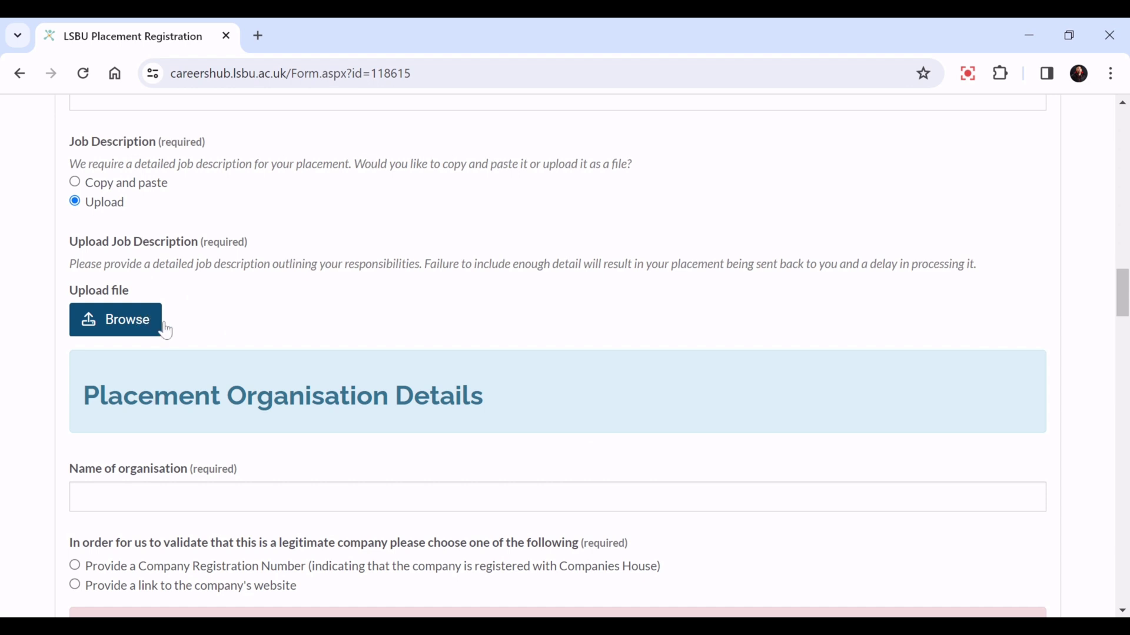
{"action": "scroll", "coordinate": [161, 328], "scroll_direction": "down", "scroll_amount": 4}
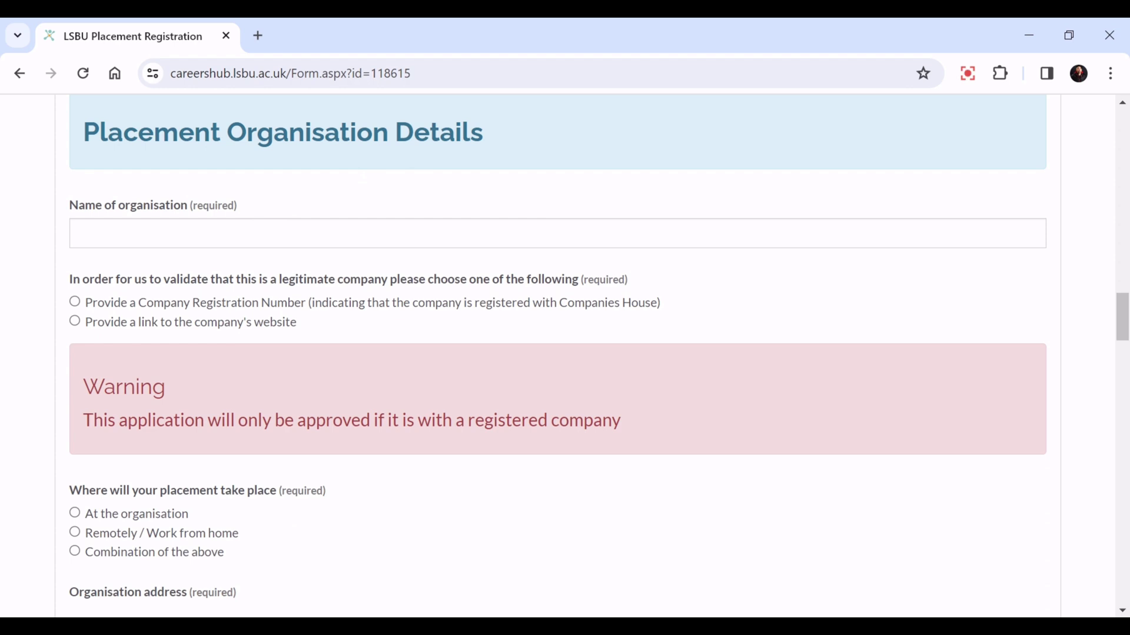
Choose 'Provide a link to the company's website' instead of a Company Registration Number.
{"action": "scroll", "coordinate": [183, 280], "scroll_direction": "down", "scroll_amount": 1}
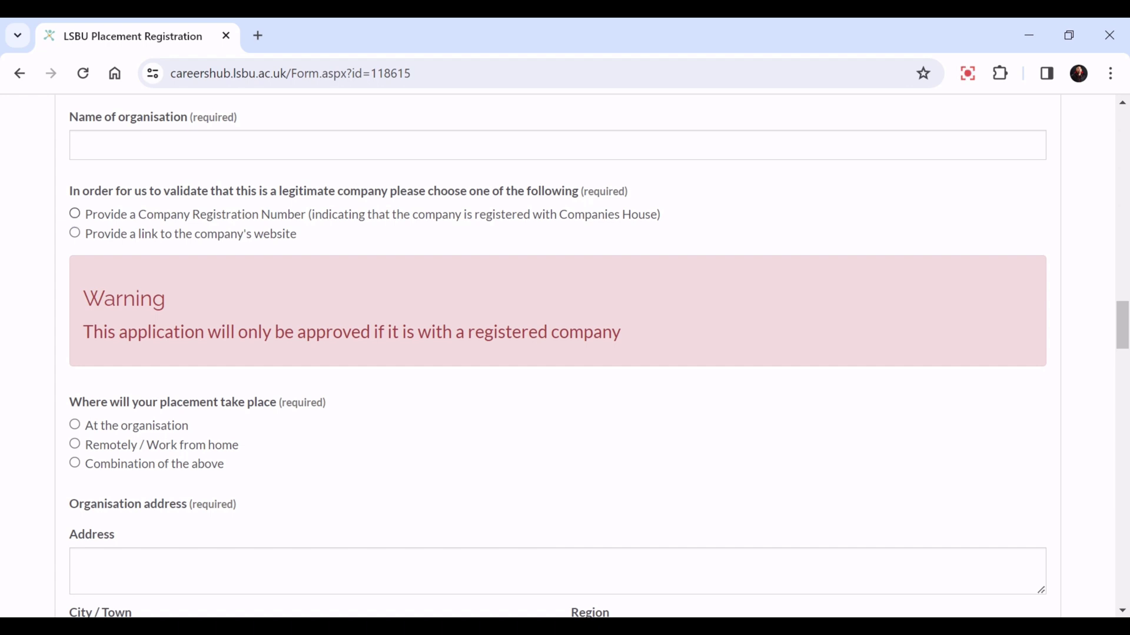
{"action": "left_click", "coordinate": [74, 214]}
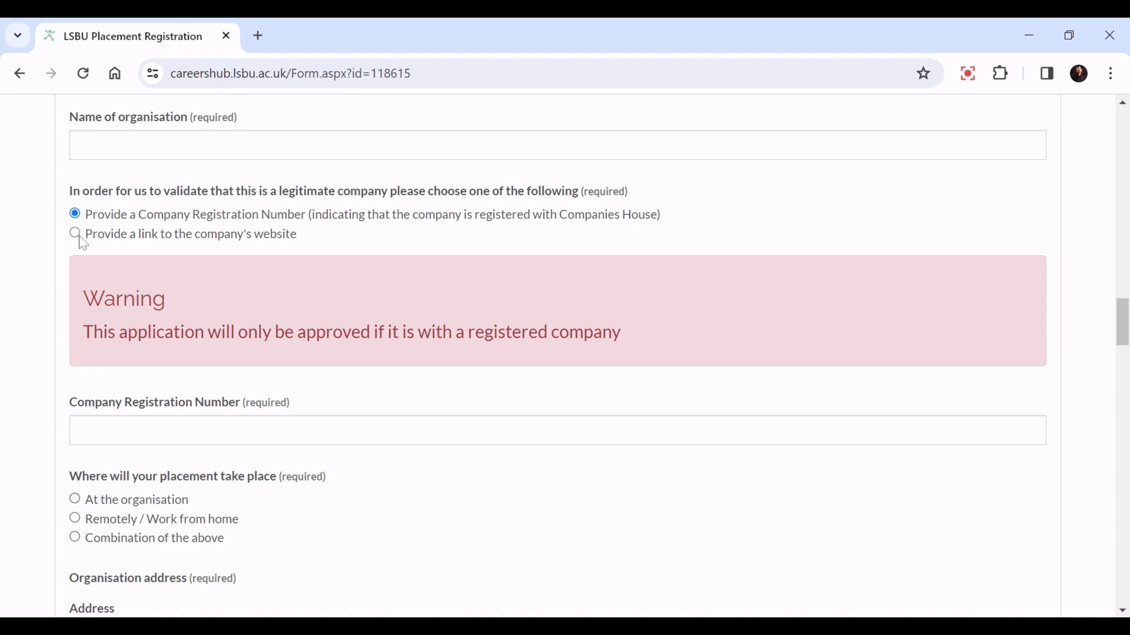
{"action": "left_click", "coordinate": [76, 234]}
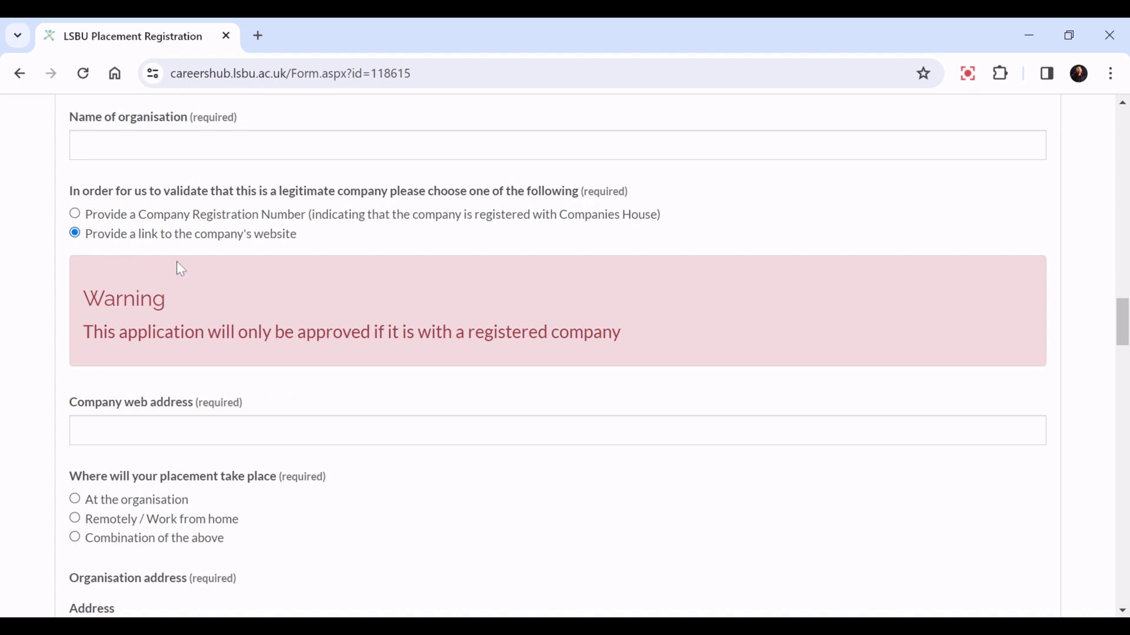
{"action": "scroll", "coordinate": [177, 261], "scroll_direction": "down", "scroll_amount": 1}
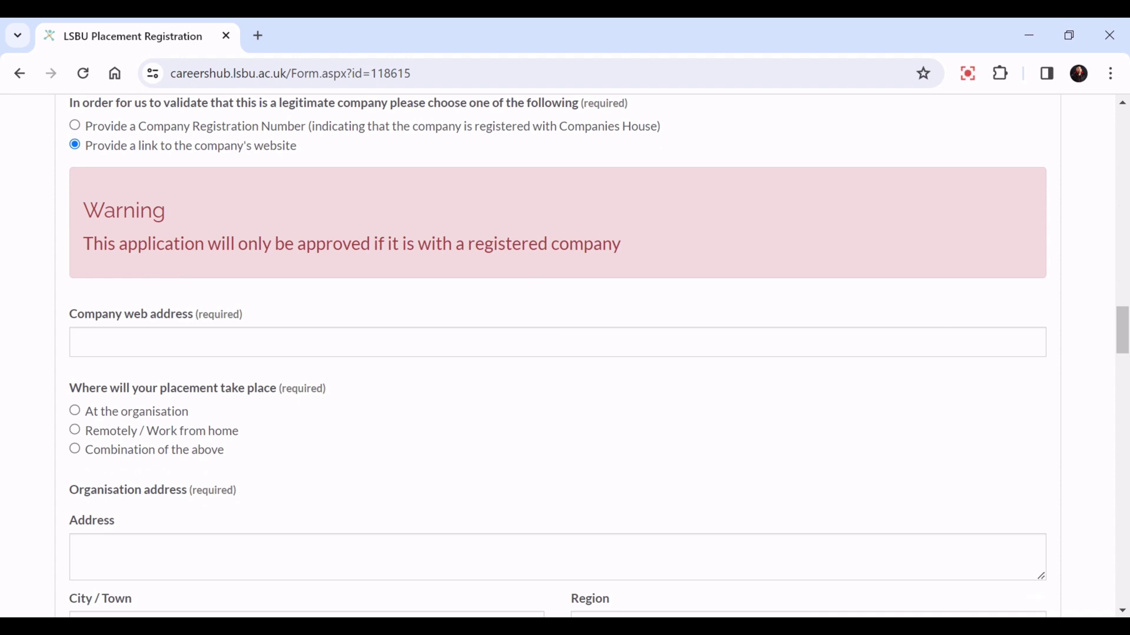
{"action": "scroll", "coordinate": [173, 262], "scroll_direction": "down", "scroll_amount": 3}
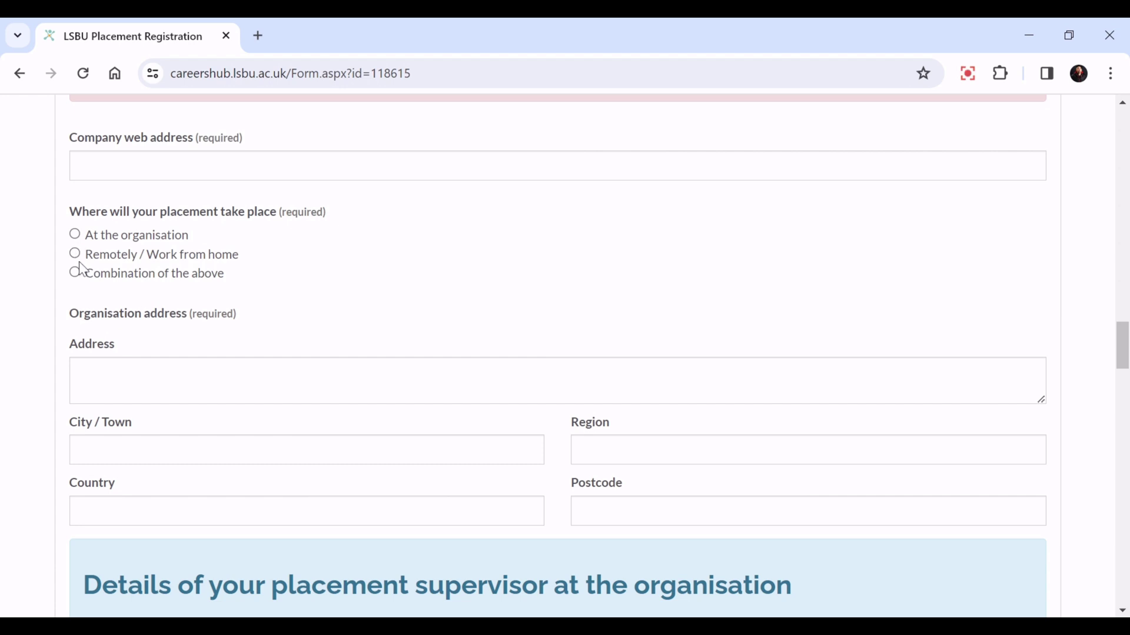
{"action": "scroll", "coordinate": [88, 265], "scroll_direction": "down", "scroll_amount": 3}
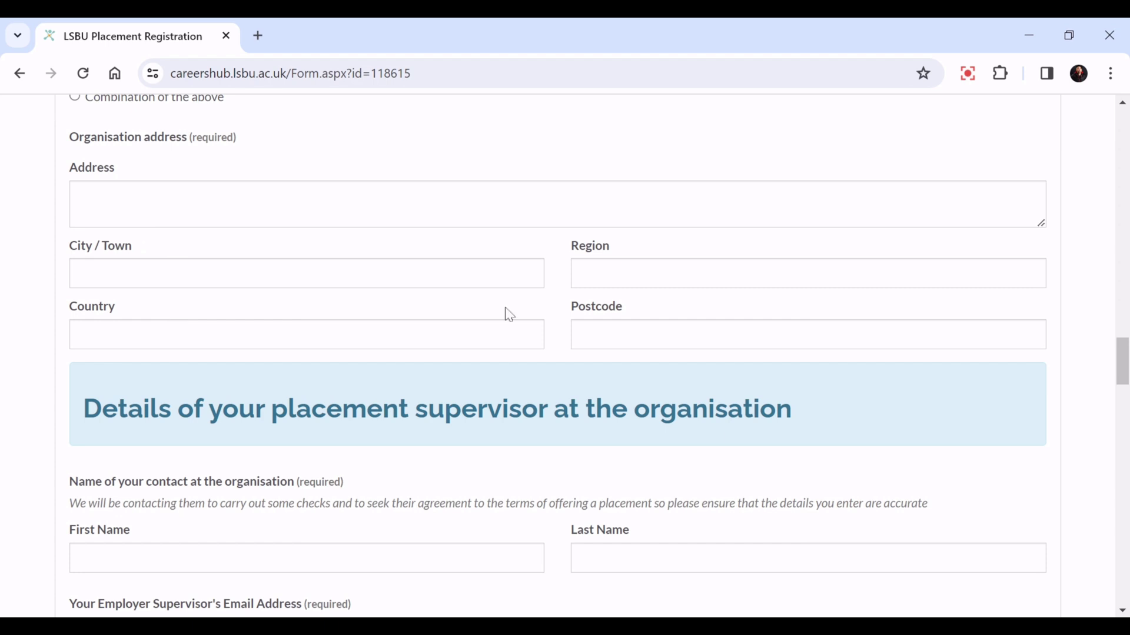
{"action": "scroll", "coordinate": [412, 294], "scroll_direction": "down", "scroll_amount": 3}
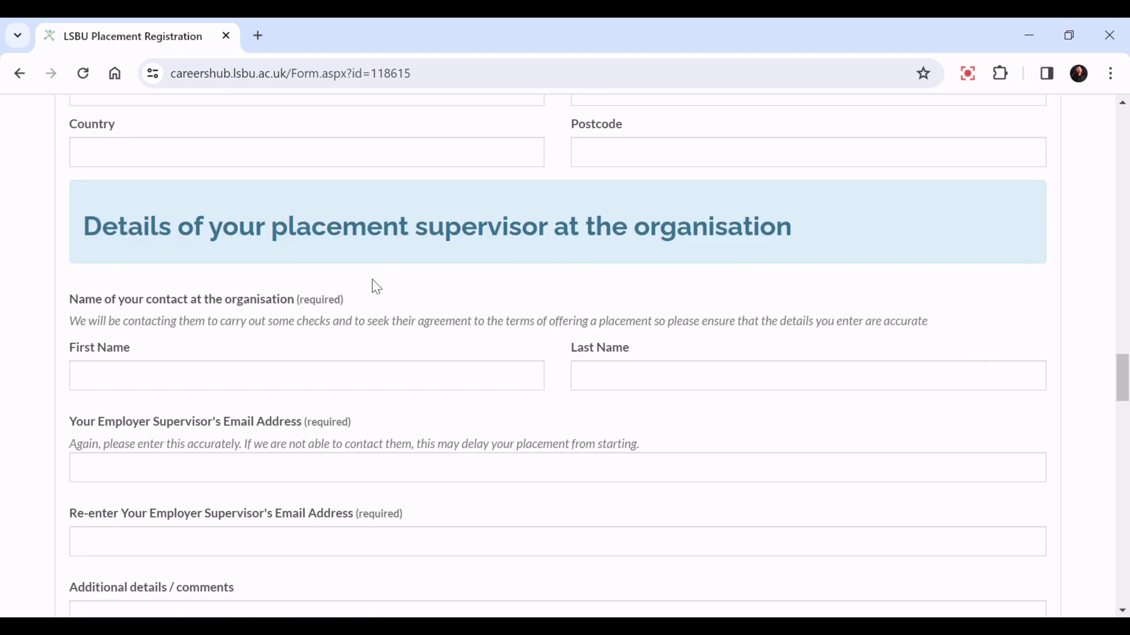
{"action": "scroll", "coordinate": [377, 287], "scroll_direction": "down", "scroll_amount": 1}
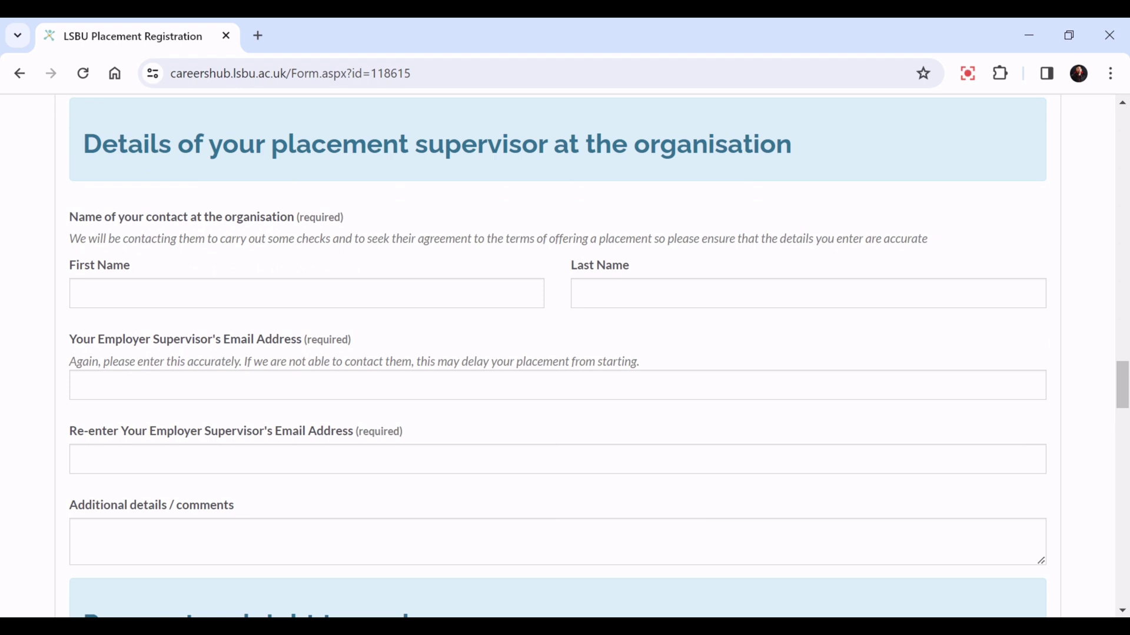
{"action": "scroll", "coordinate": [396, 244], "scroll_direction": "down", "scroll_amount": 3}
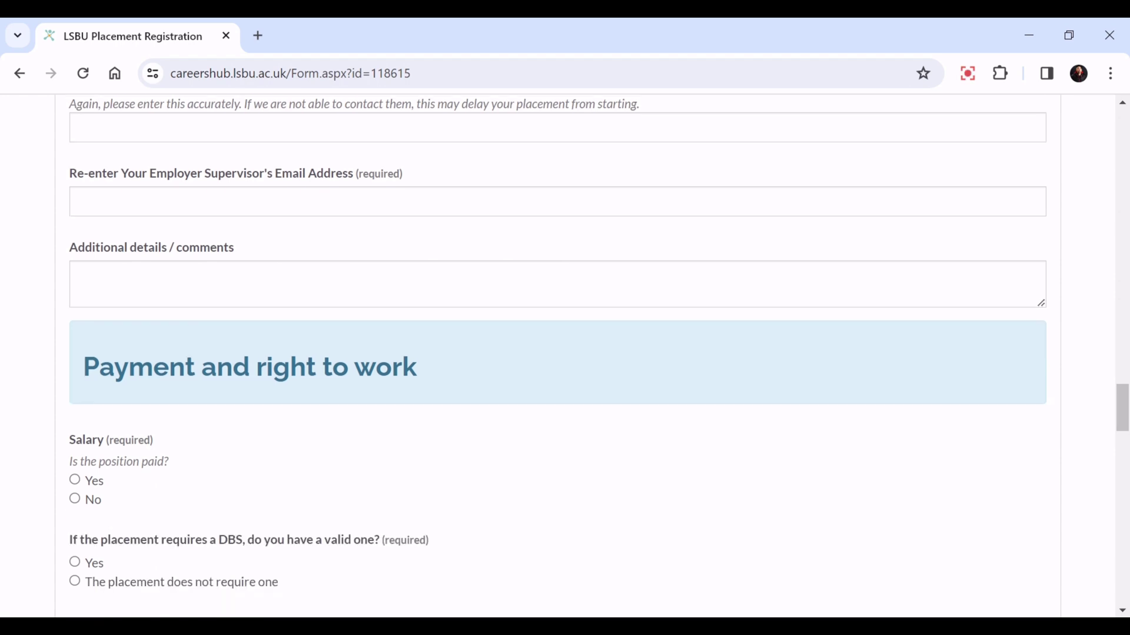
Answer the Salary question No after previewing the paid option's fields.
{"action": "scroll", "coordinate": [558, 353], "scroll_direction": "down", "scroll_amount": 1}
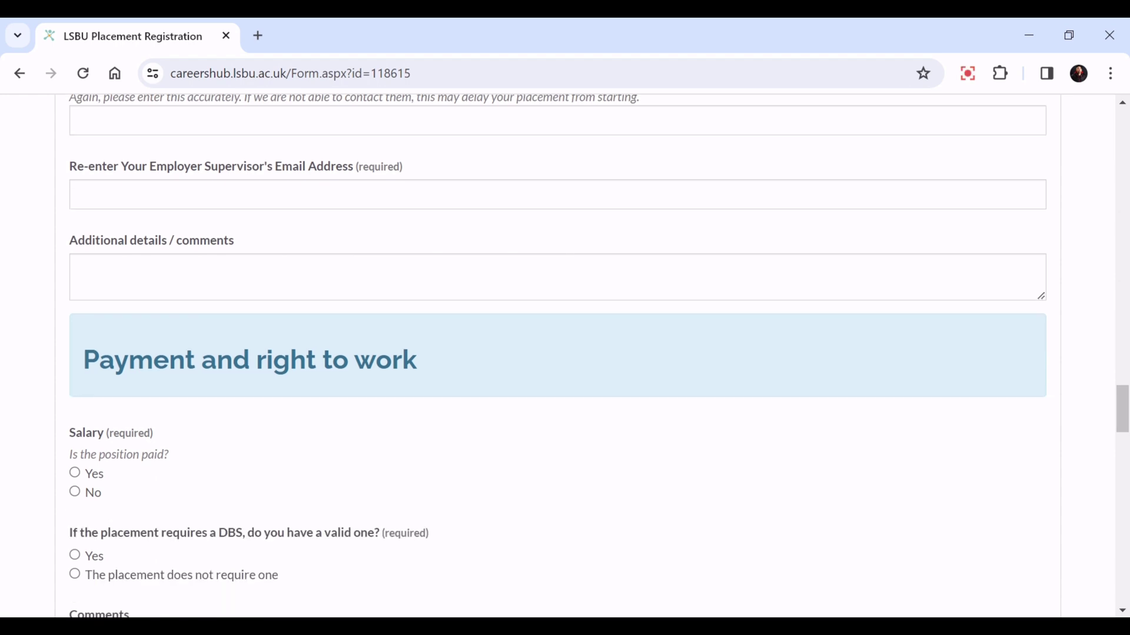
{"action": "scroll", "coordinate": [242, 288], "scroll_direction": "down", "scroll_amount": 3}
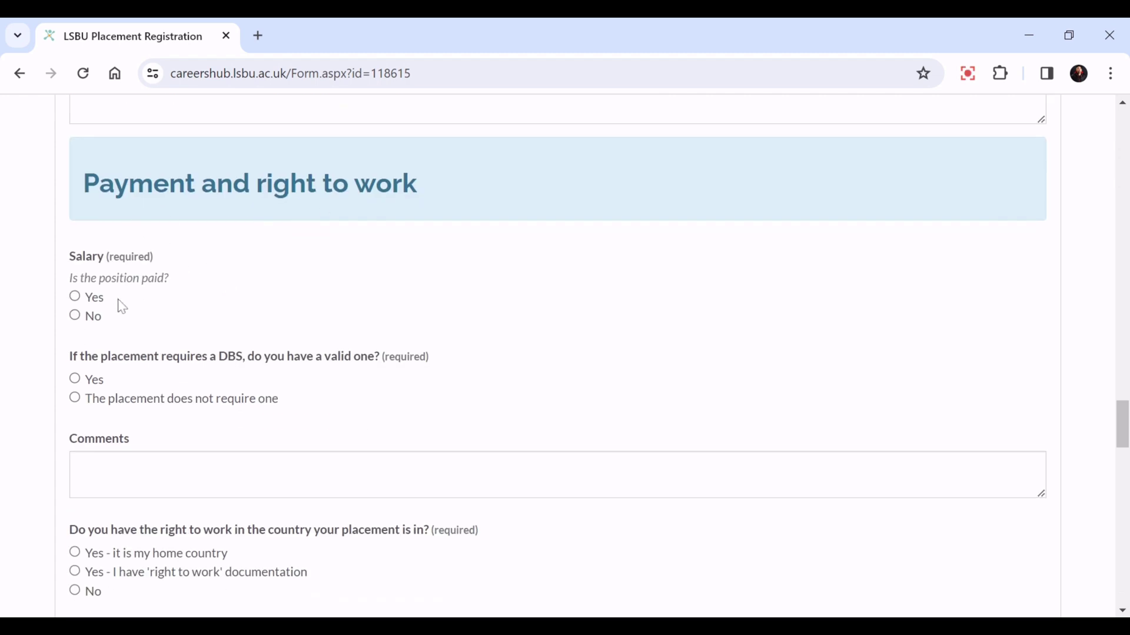
{"action": "scroll", "coordinate": [100, 306], "scroll_direction": "down", "scroll_amount": 3}
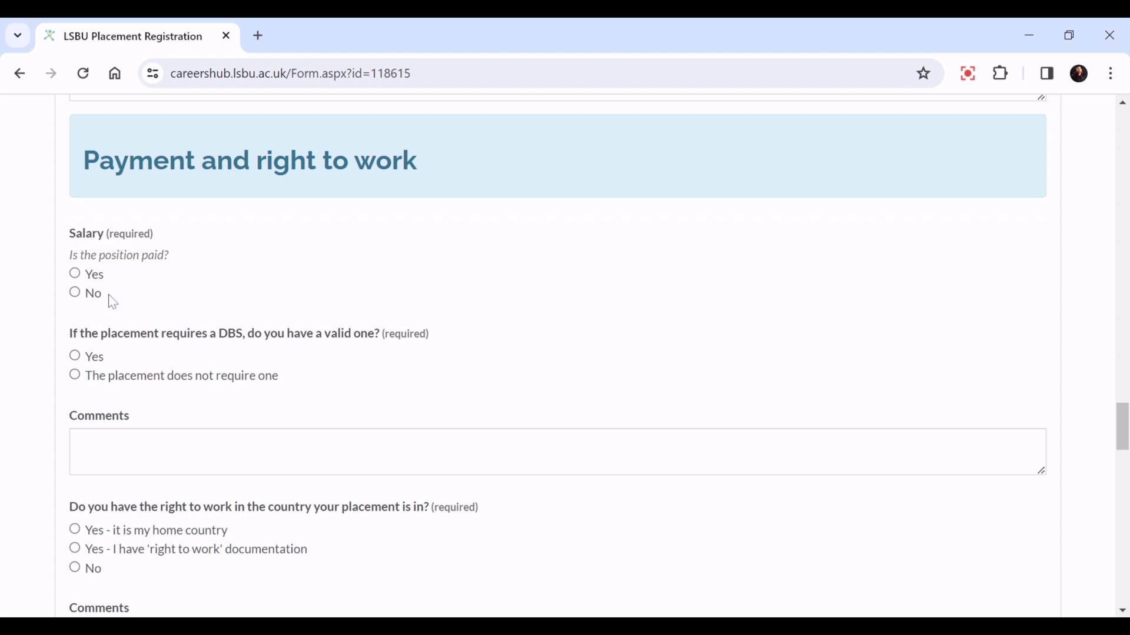
{"action": "scroll", "coordinate": [119, 290], "scroll_direction": "up", "scroll_amount": 2}
{"action": "left_click", "coordinate": [76, 209]}
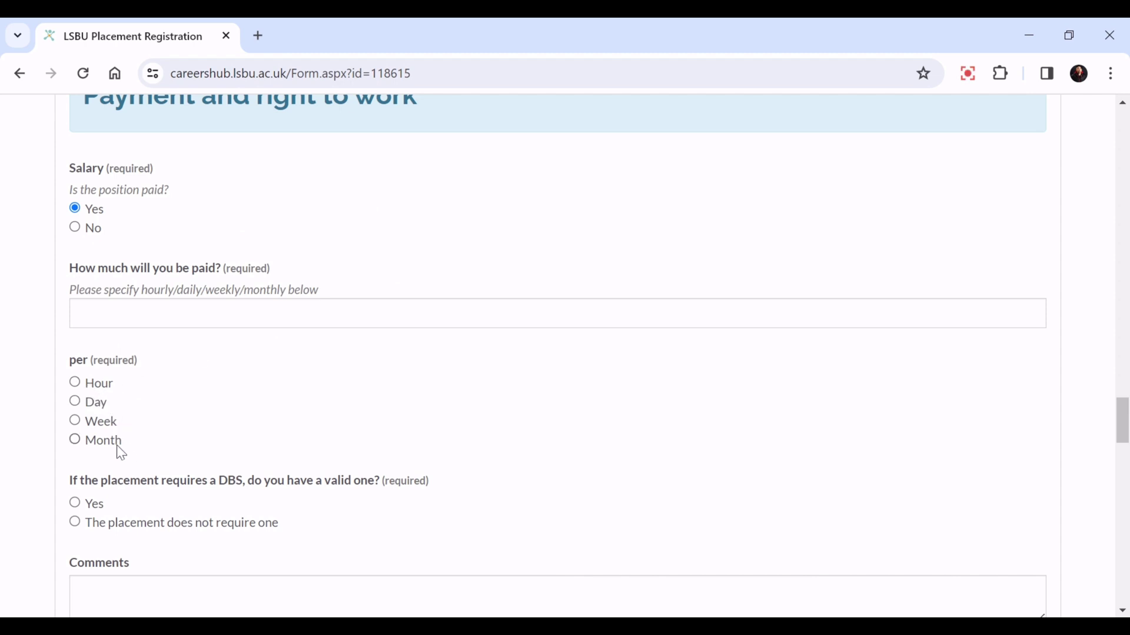
{"action": "left_click", "coordinate": [74, 228]}
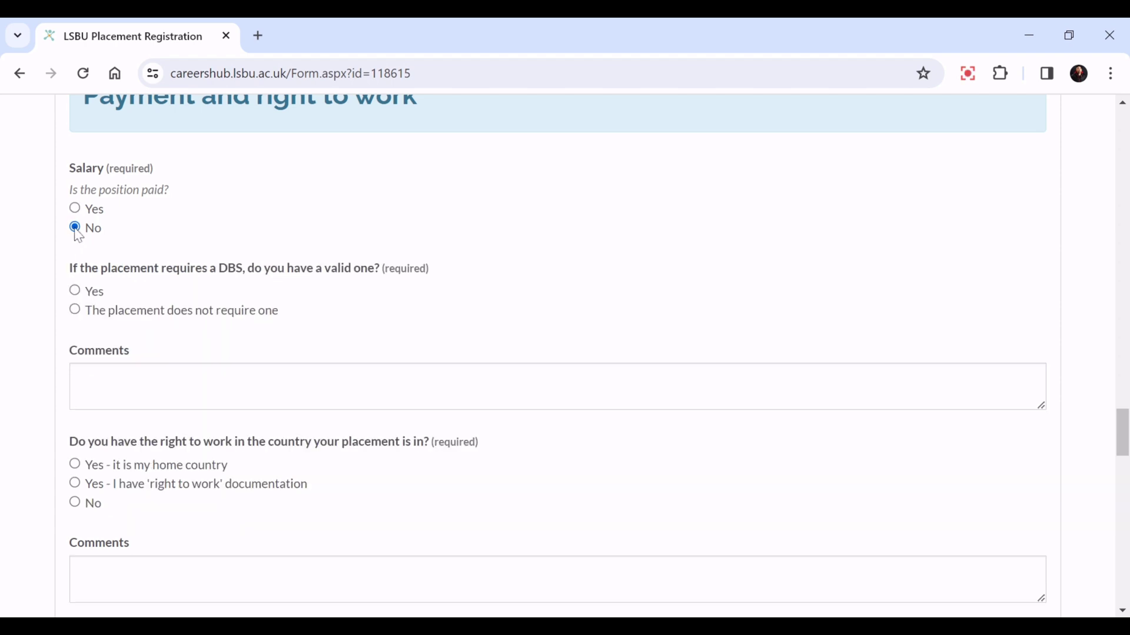
{"action": "scroll", "coordinate": [136, 280], "scroll_direction": "down", "scroll_amount": 2}
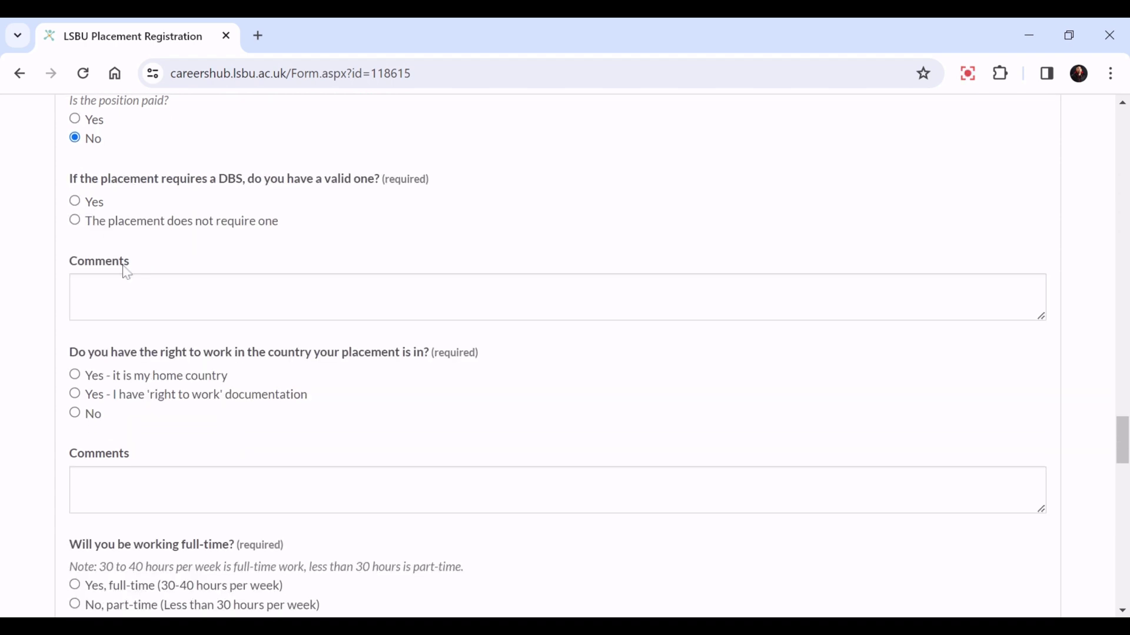
{"action": "scroll", "coordinate": [123, 270], "scroll_direction": "down", "scroll_amount": 3}
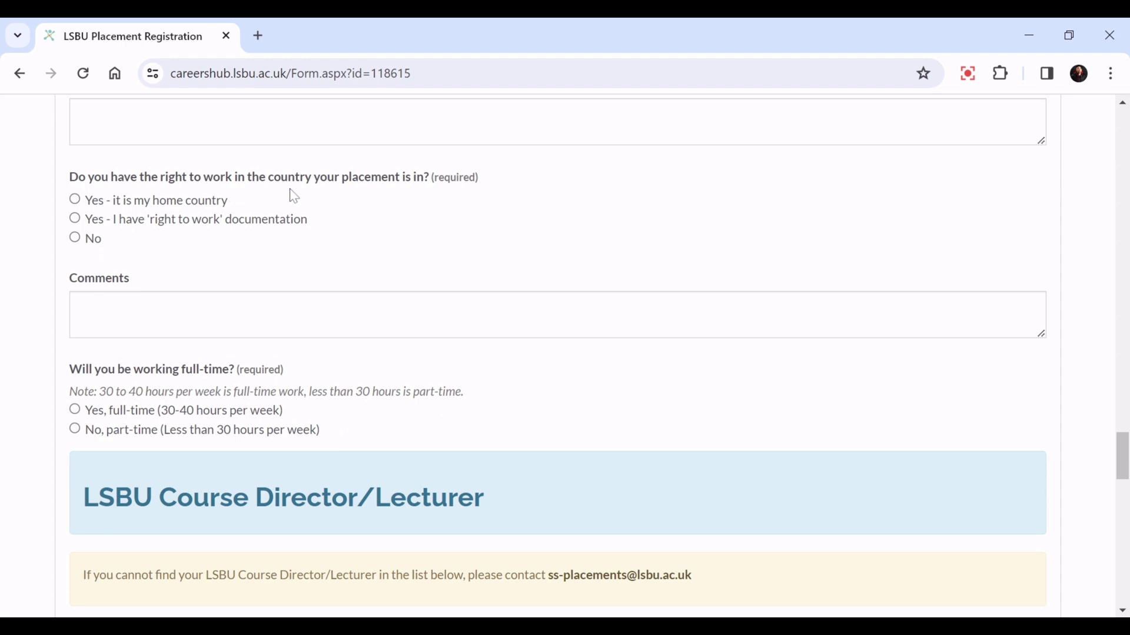
{"action": "scroll", "coordinate": [247, 245], "scroll_direction": "up", "scroll_amount": 4}
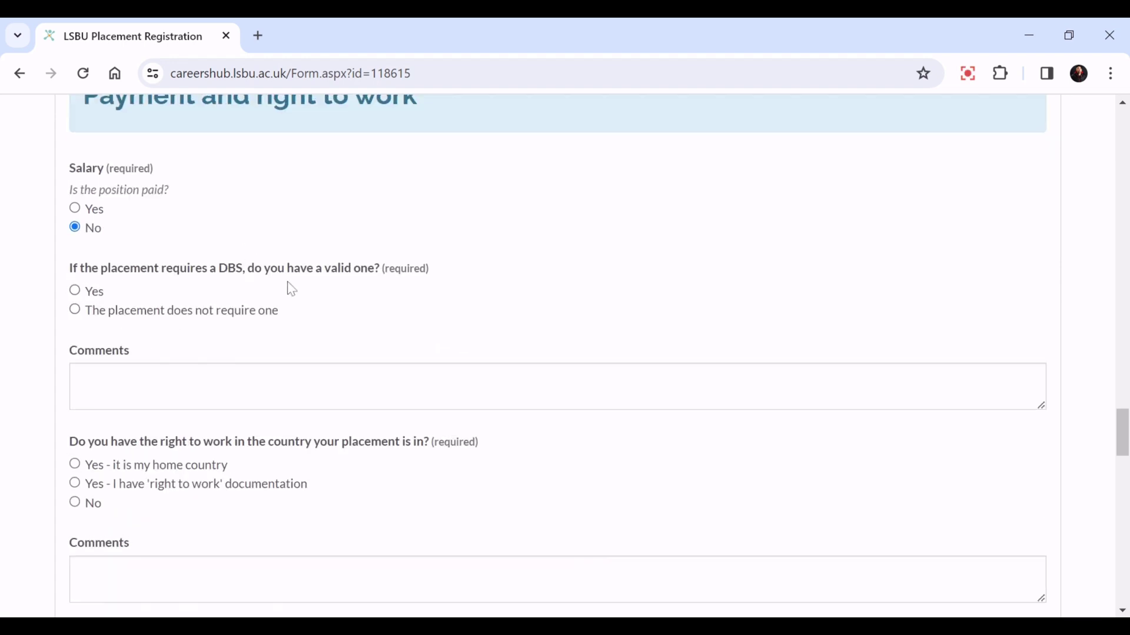
Set the DBS answer to 'The placement does not require one'.
{"action": "left_click", "coordinate": [75, 290]}
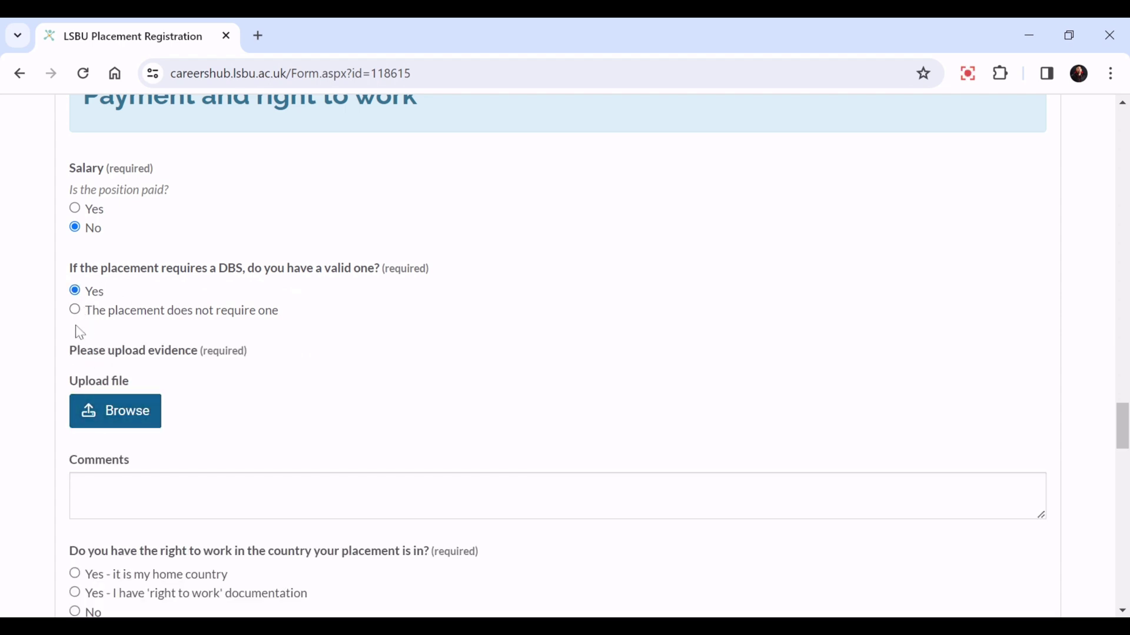
{"action": "left_click", "coordinate": [75, 310]}
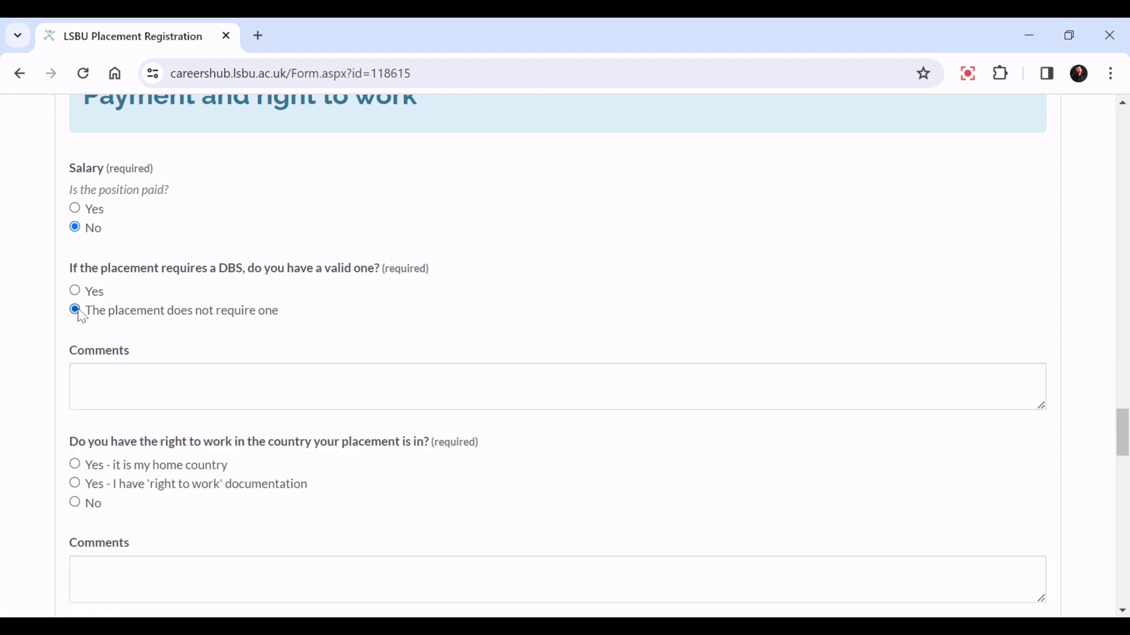
{"action": "scroll", "coordinate": [82, 316], "scroll_direction": "down", "scroll_amount": 3}
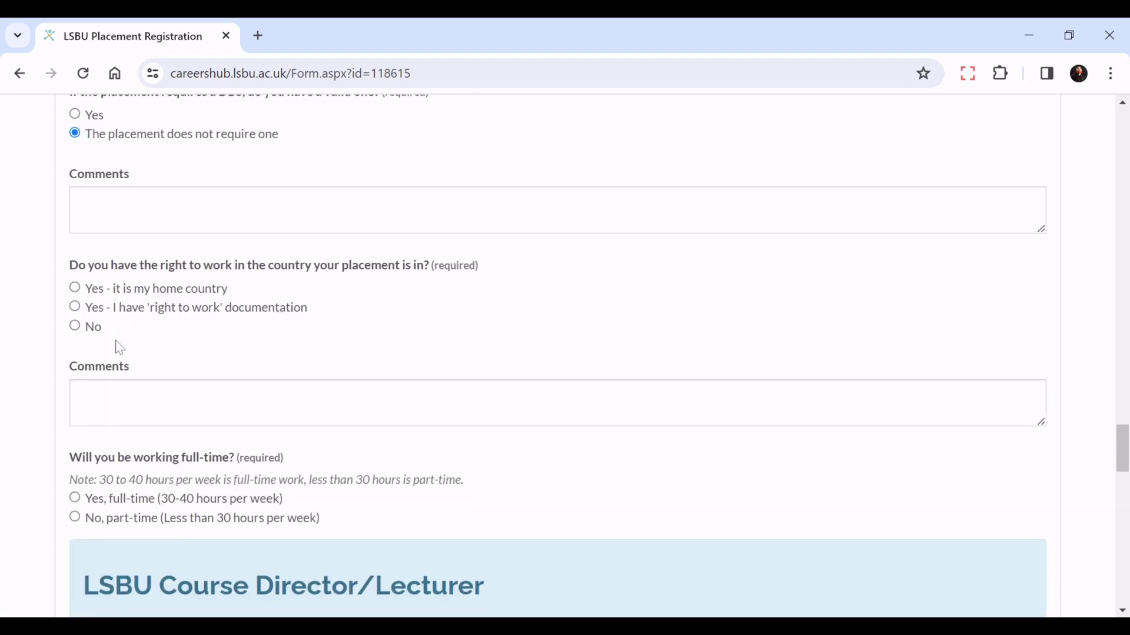
Answer the right-to-work question 'Yes - it is my home country'.
{"action": "left_click", "coordinate": [74, 311]}
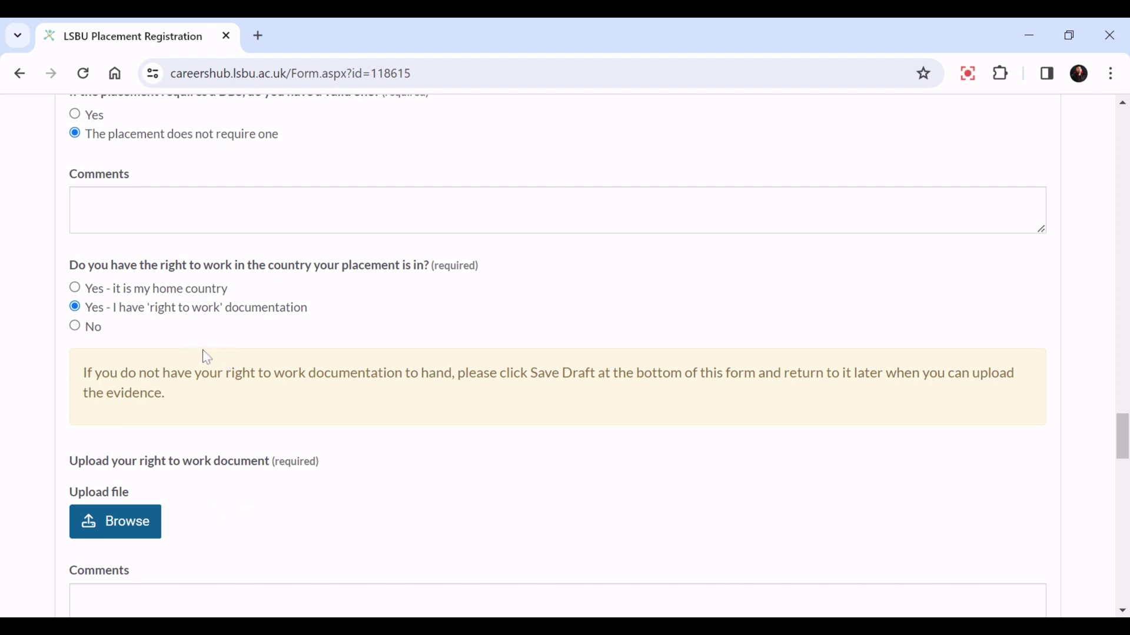
{"action": "left_click", "coordinate": [75, 288]}
{"action": "scroll", "coordinate": [113, 306], "scroll_direction": "down", "scroll_amount": 4}
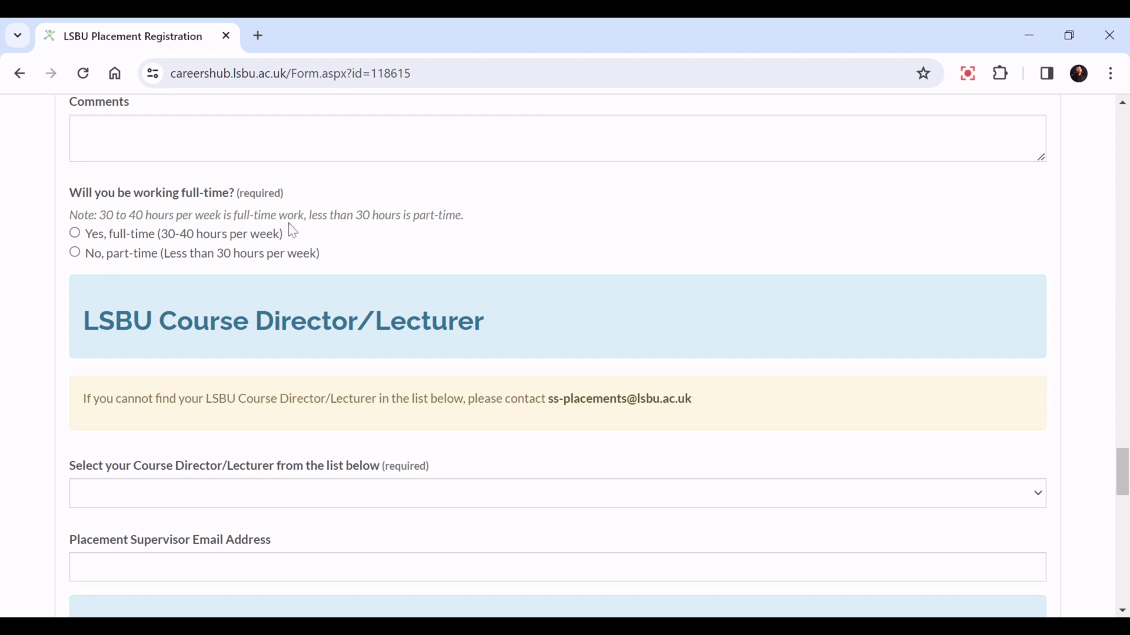
Set the working-hours answer to 'Yes, full-time'.
{"action": "left_click", "coordinate": [74, 233]}
{"action": "left_click", "coordinate": [74, 253]}
{"action": "left_click", "coordinate": [74, 233]}
{"action": "scroll", "coordinate": [206, 342], "scroll_direction": "down", "scroll_amount": 3}
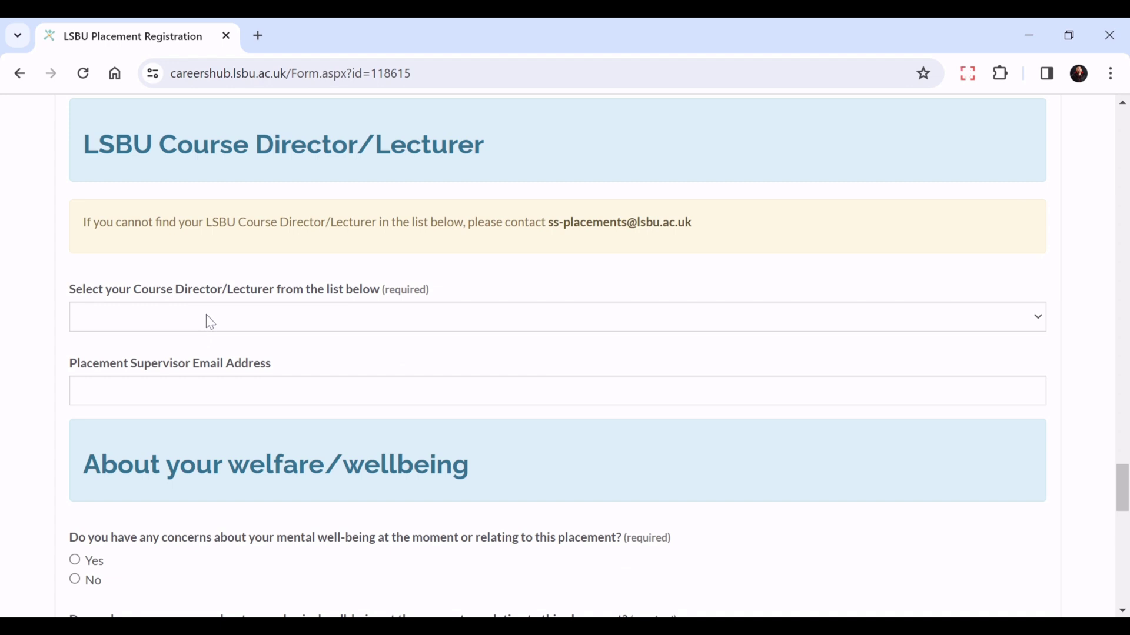
Choose the Computer Science and Informatics course director as Course Director/Lecturer.
{"action": "left_click", "coordinate": [208, 326]}
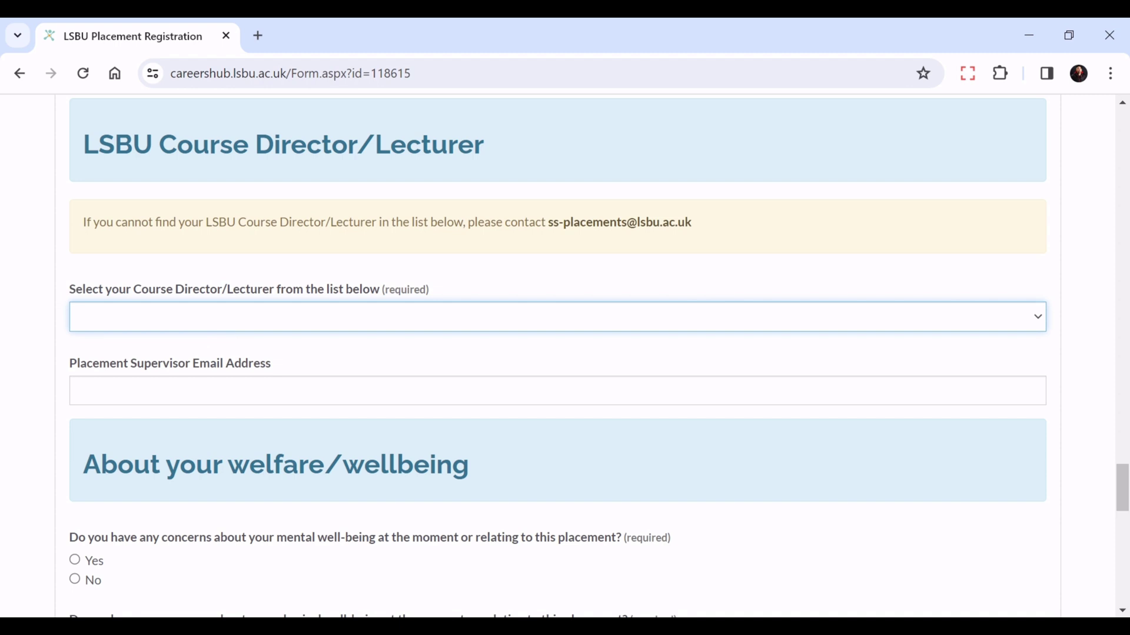
{"action": "key", "text": "Down"}
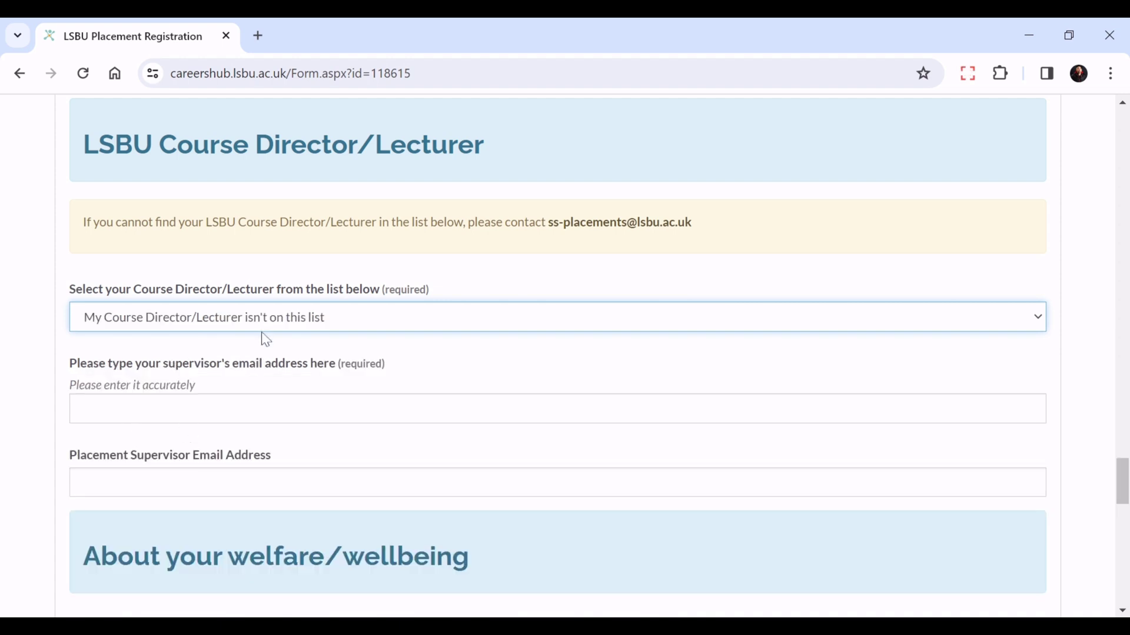
{"action": "key", "text": "Up"}
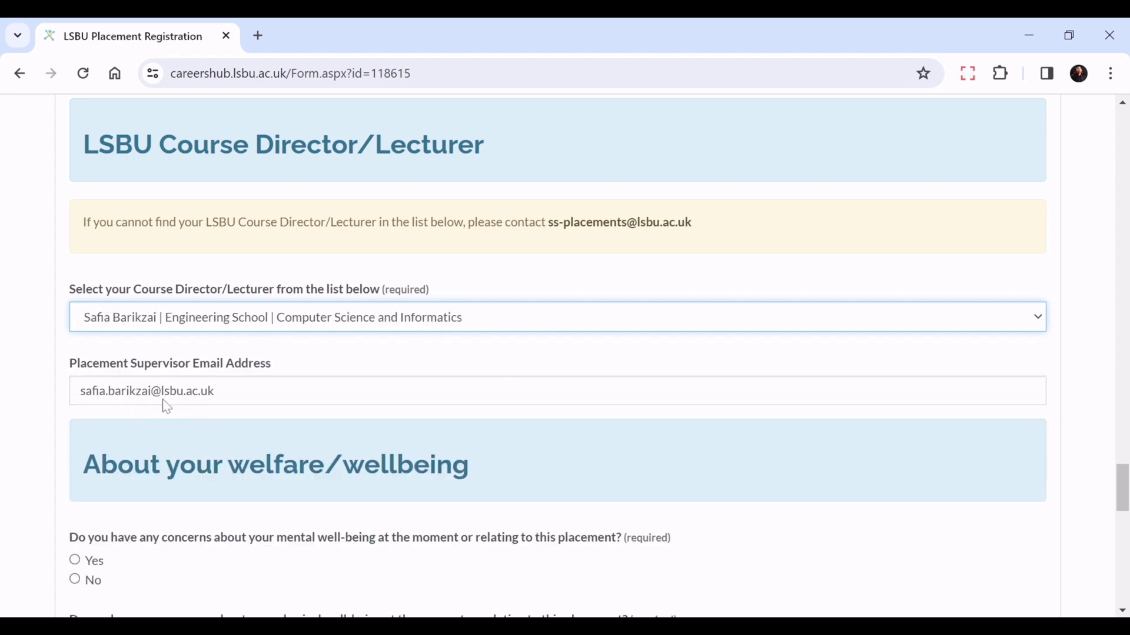
Answer No to the health and safety, physical well-being and mental well-being concern questions.
{"action": "scroll", "coordinate": [235, 403], "scroll_direction": "down", "scroll_amount": 3}
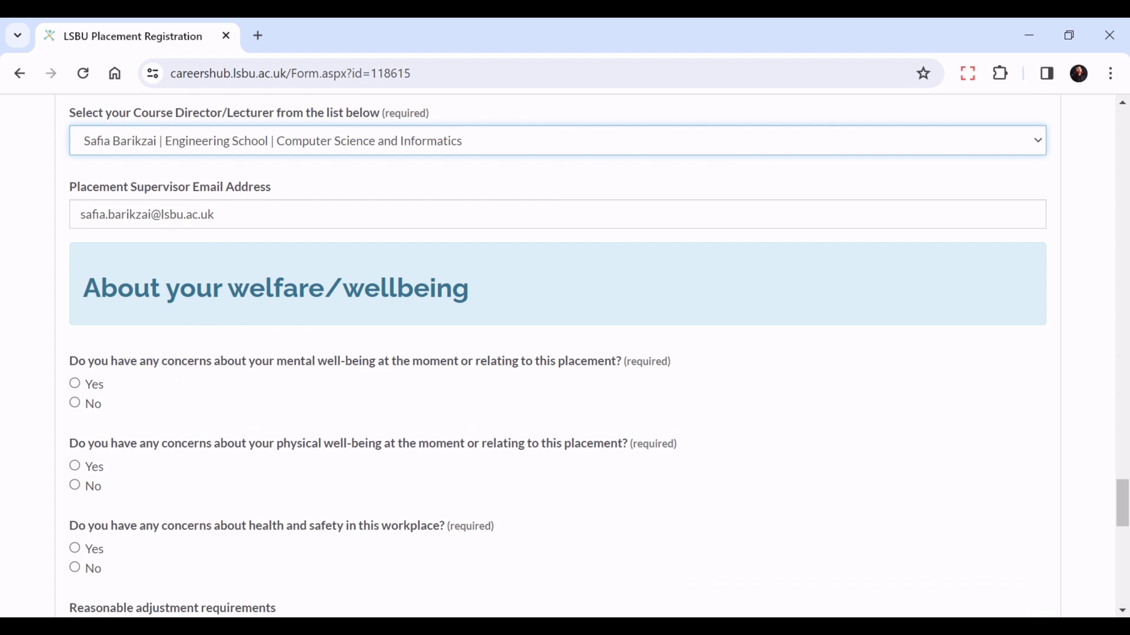
{"action": "scroll", "coordinate": [154, 378], "scroll_direction": "down", "scroll_amount": 2}
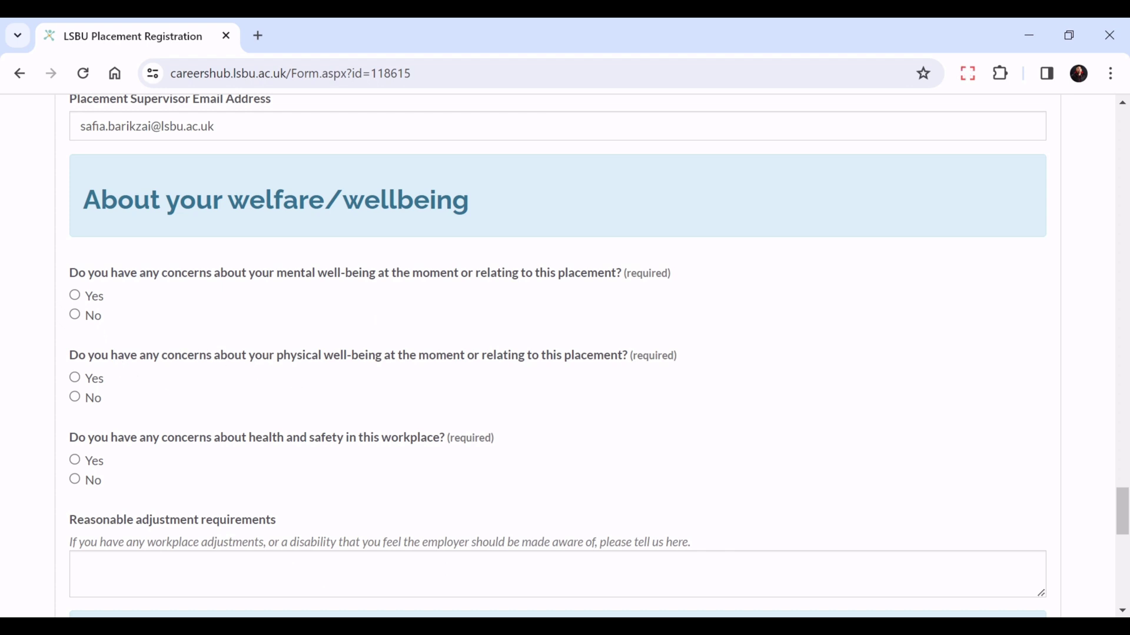
{"action": "scroll", "coordinate": [177, 376], "scroll_direction": "down", "scroll_amount": 1}
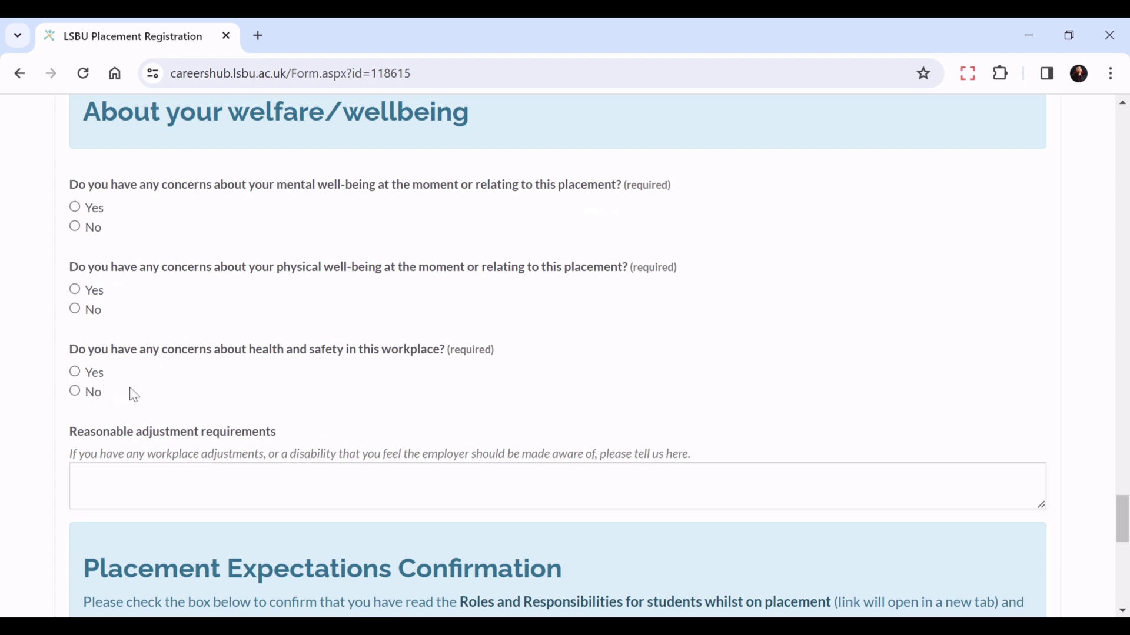
{"action": "left_click", "coordinate": [90, 391]}
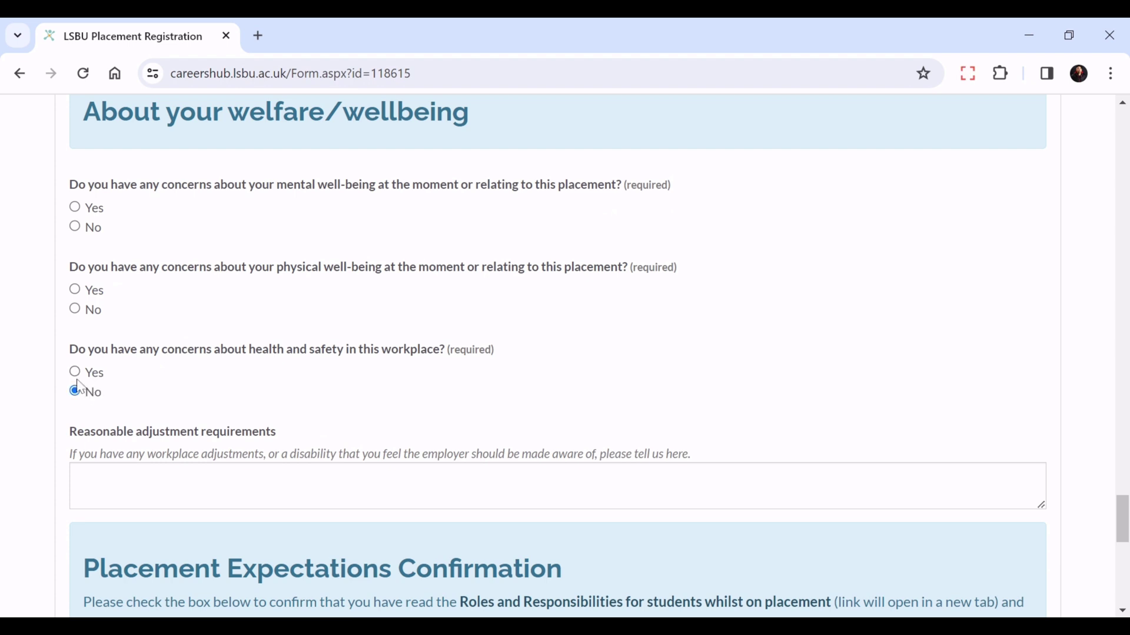
{"action": "left_click", "coordinate": [75, 310]}
{"action": "left_click", "coordinate": [79, 228]}
{"action": "scroll", "coordinate": [113, 360], "scroll_direction": "down", "scroll_amount": 1}
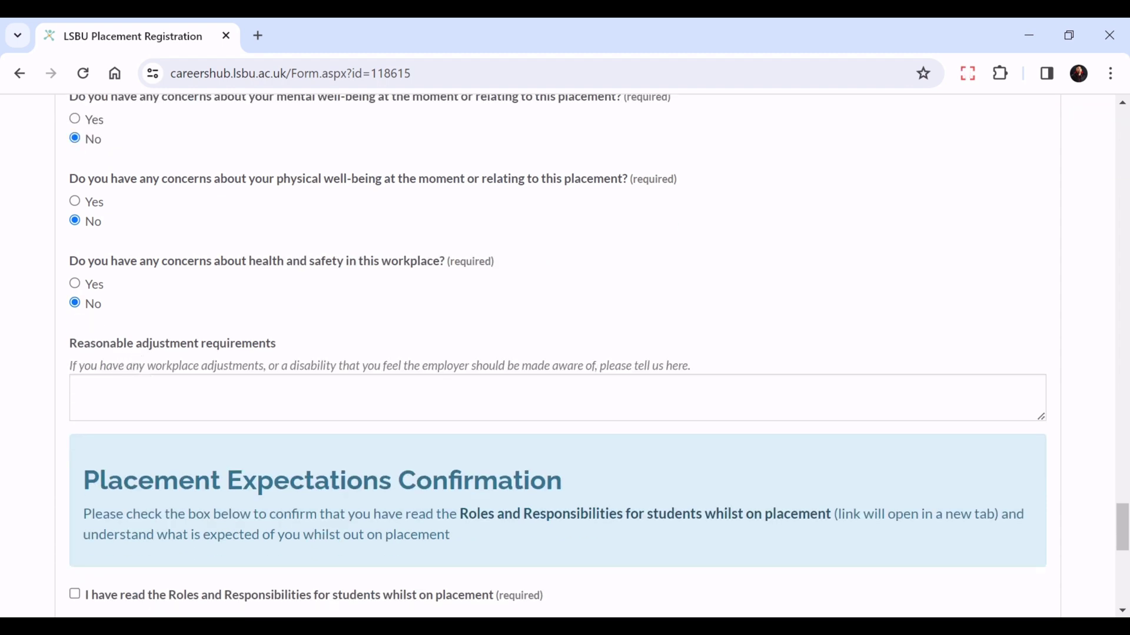
Open the 'Roles and Responsibilities for students whilst on placement' page, then tick the form's read-confirmation checkbox.
{"action": "left_click", "coordinate": [213, 396]}
{"action": "scroll", "coordinate": [214, 385], "scroll_direction": "down", "scroll_amount": 3}
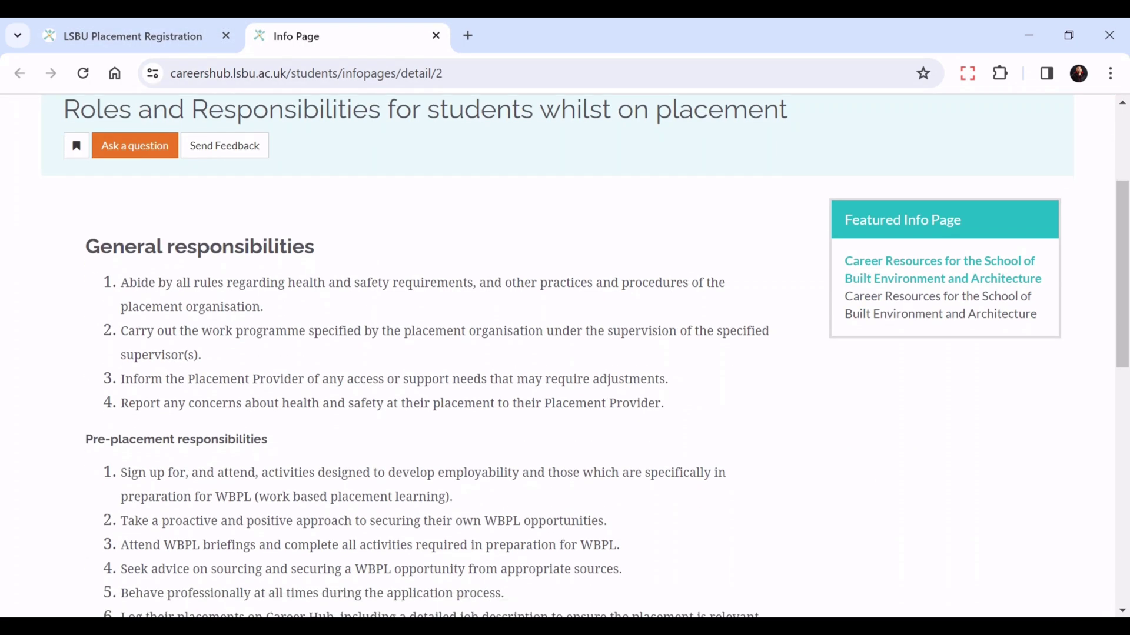
{"action": "left_click", "coordinate": [126, 47]}
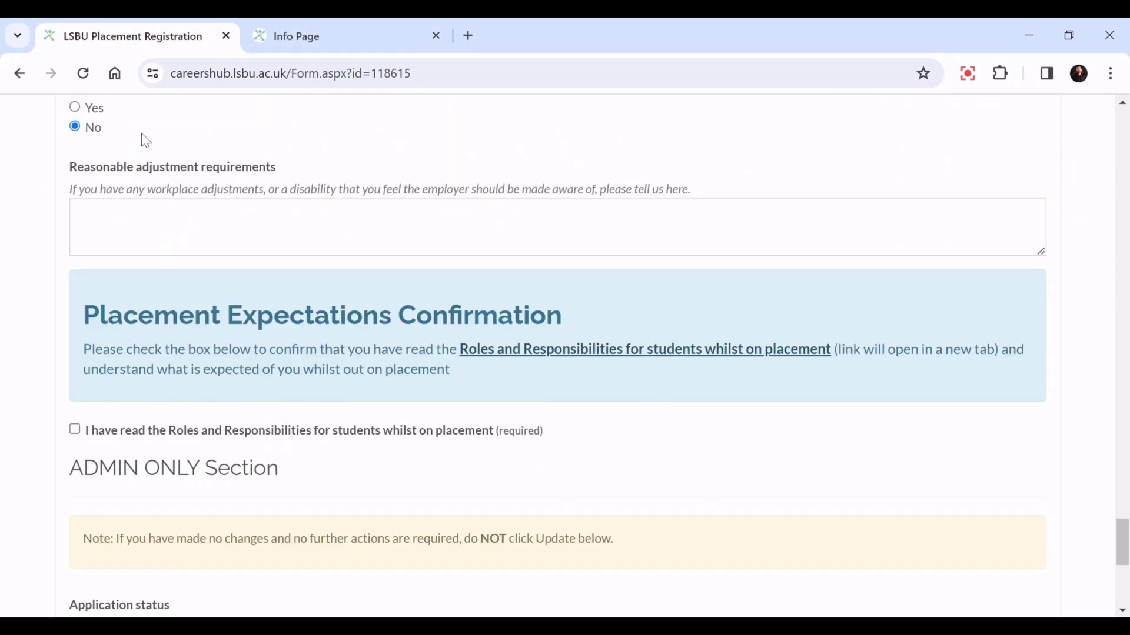
{"action": "left_click", "coordinate": [74, 429]}
{"action": "scroll", "coordinate": [785, 412], "scroll_direction": "down", "scroll_amount": 6}
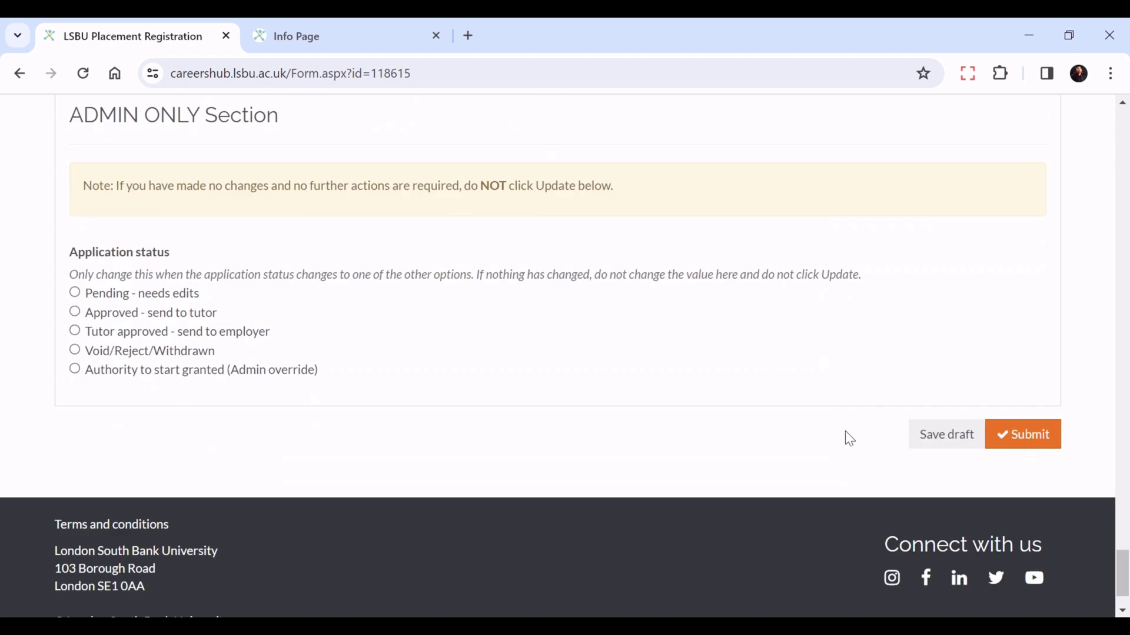